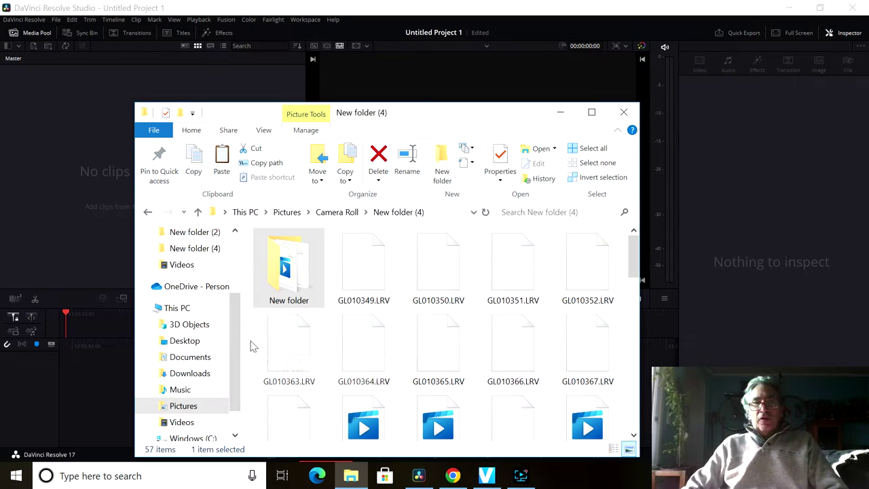
- Move the five LRV files GL010363–GL010367 into New folder and view its contents
left_click_drag(249, 343, 607, 351)
left_click_drag(305, 355, 291, 306)
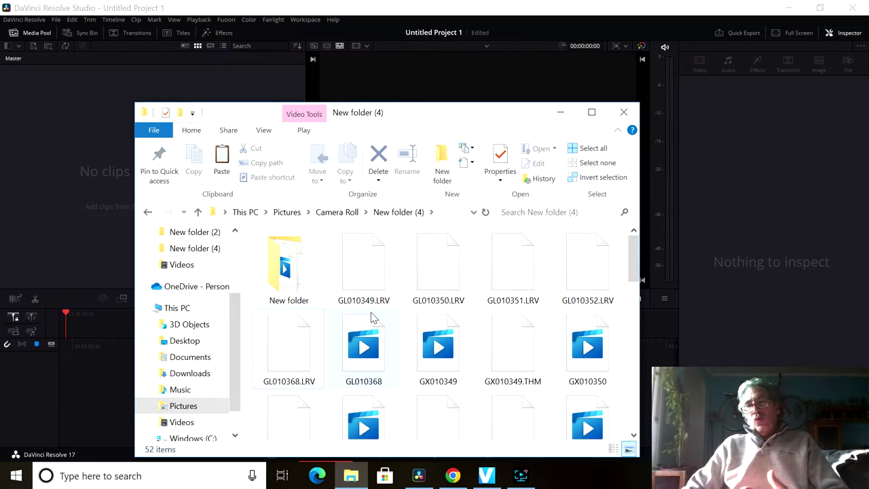
double_click(286, 278)
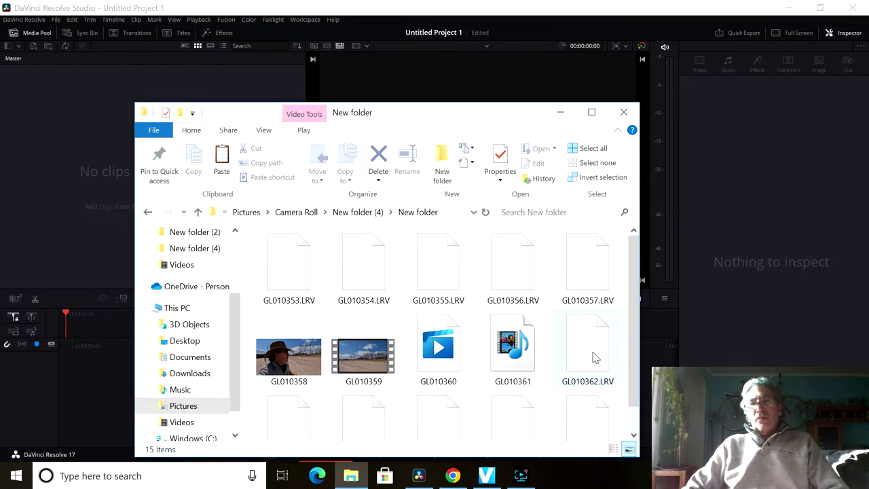
- Rename GL010362.LRV to GL010362.mp4, accepting the extension change
left_click(590, 381)
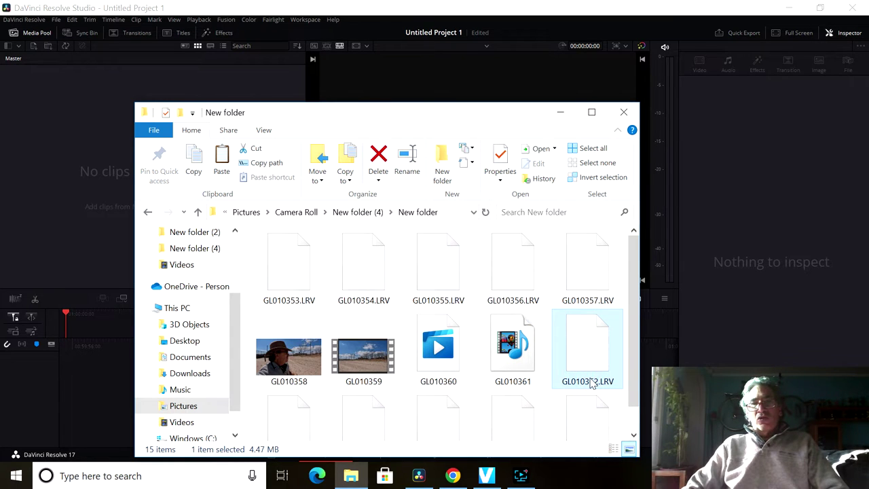
left_click(590, 383)
double_click(608, 381)
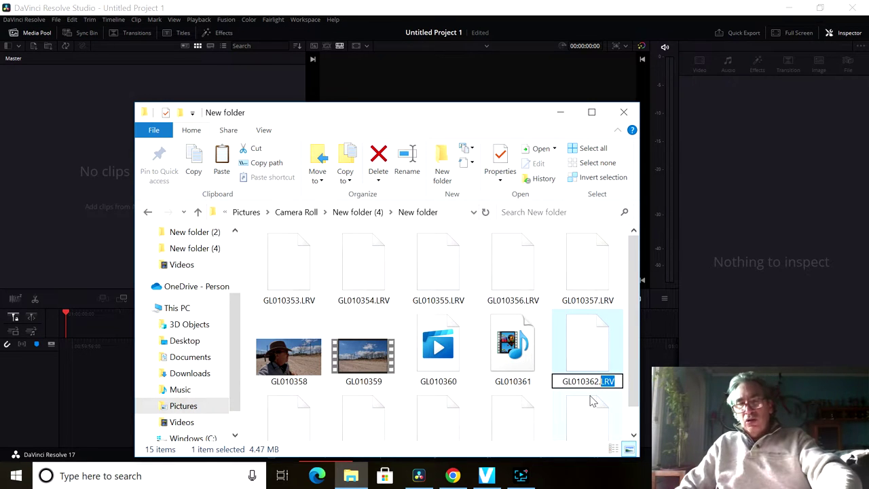
type("mp4")
key("Return")
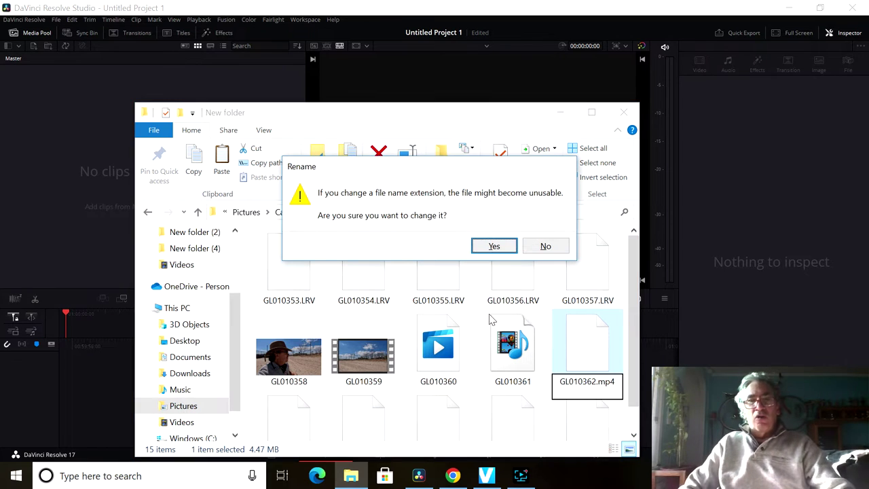
left_click(483, 248)
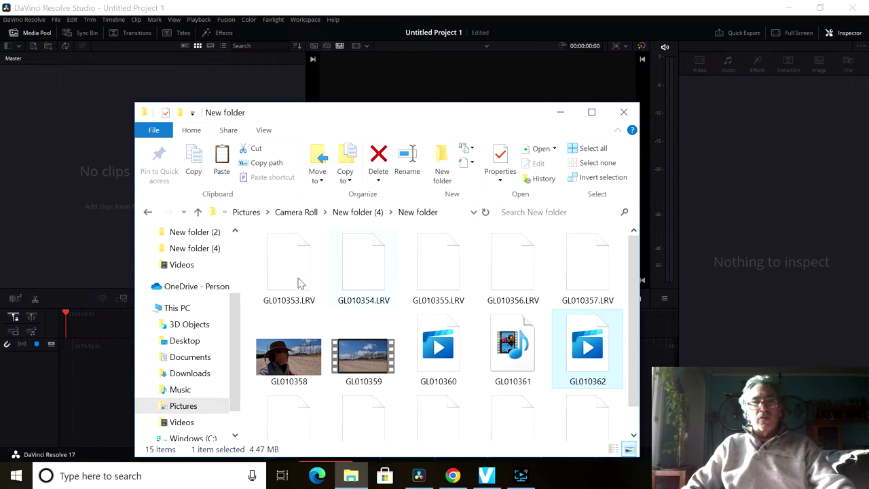
left_click_drag(250, 258, 587, 270)
right_click(587, 269)
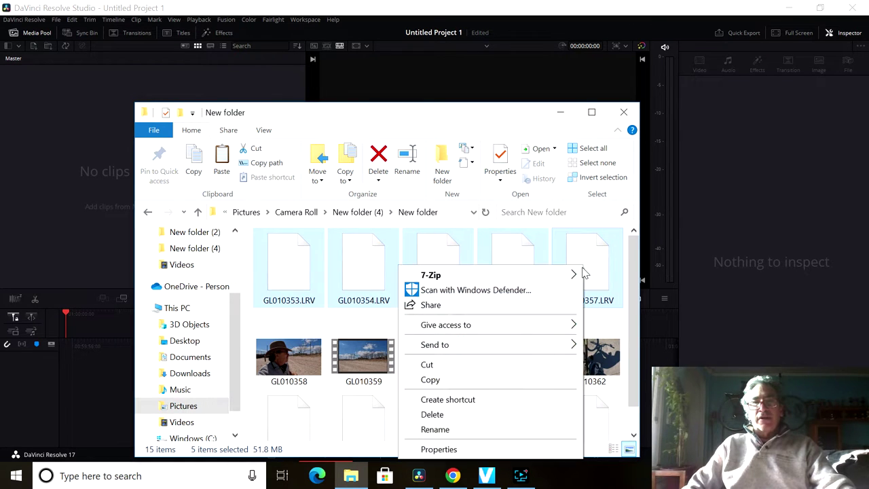
left_click(469, 430)
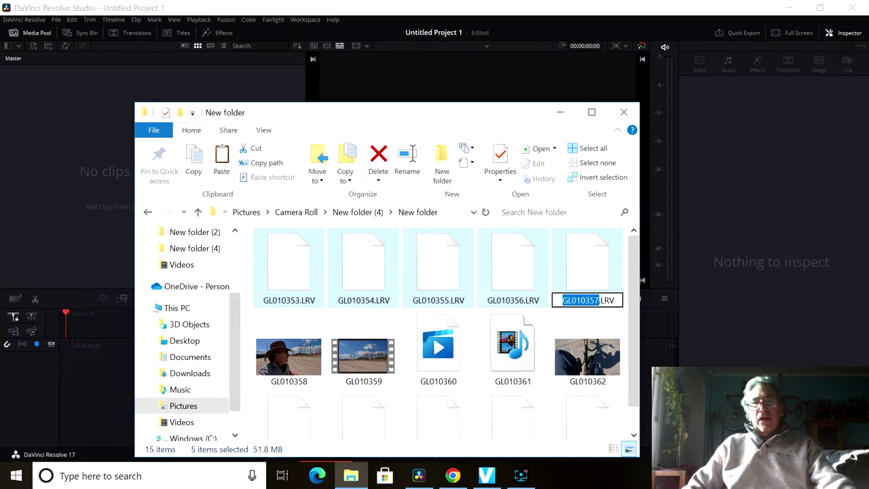
left_click_drag(616, 300, 603, 300)
type("mp4")
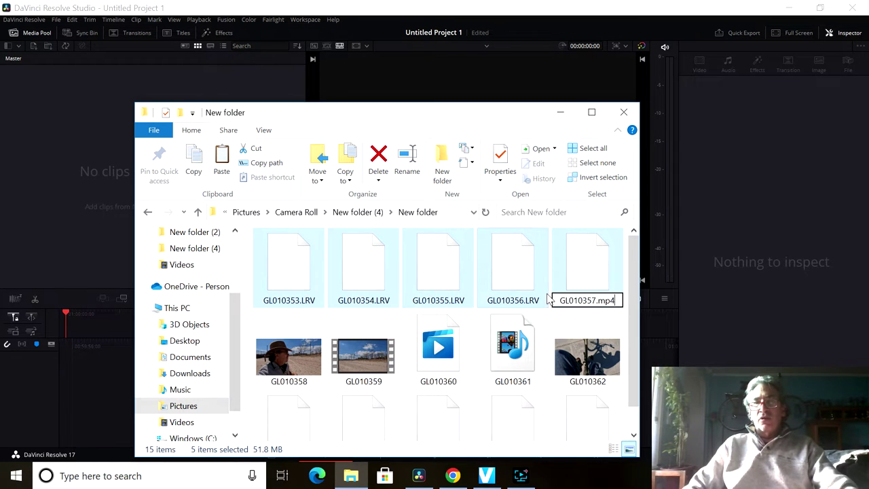
key("Return")
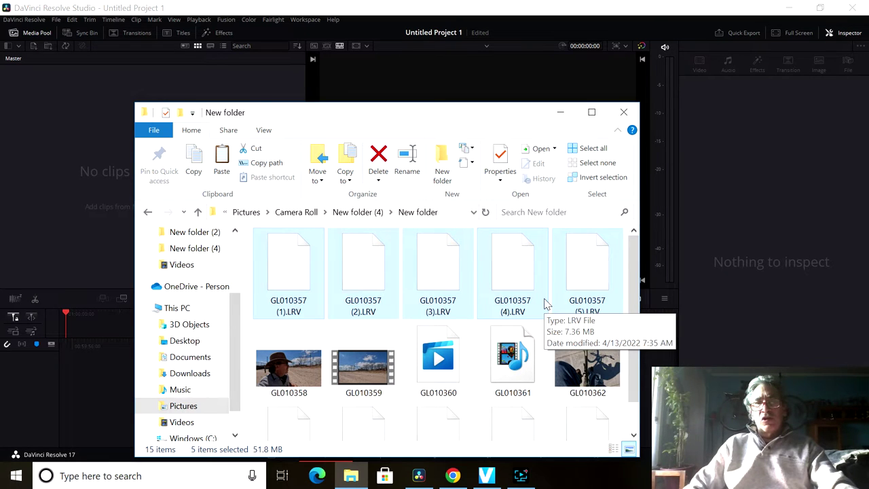
key("ctrl+z")
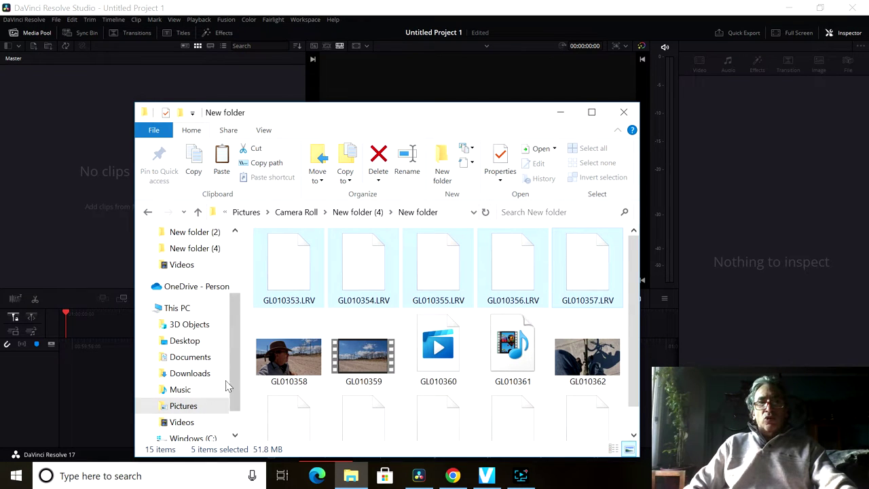
- Browse Videos > ProxyMedia > Users > Pictures > Camera Roll > New folder's GX files, then return to Resolve
left_click(182, 422)
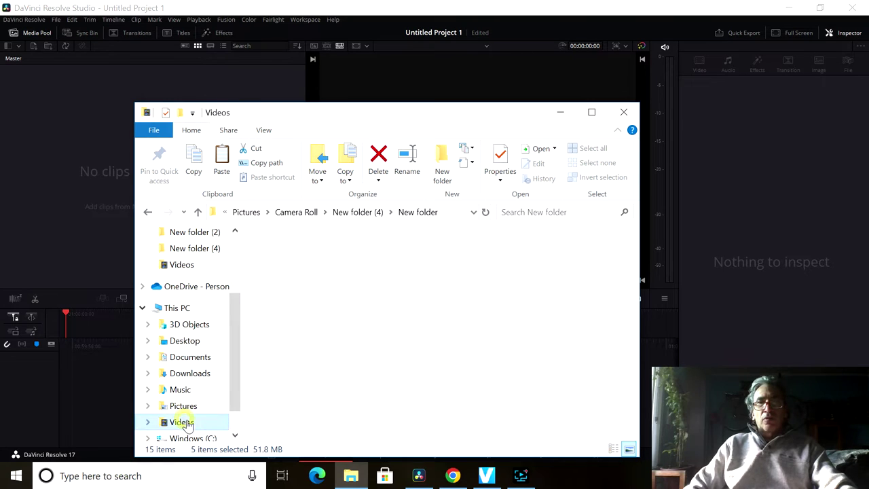
double_click(514, 272)
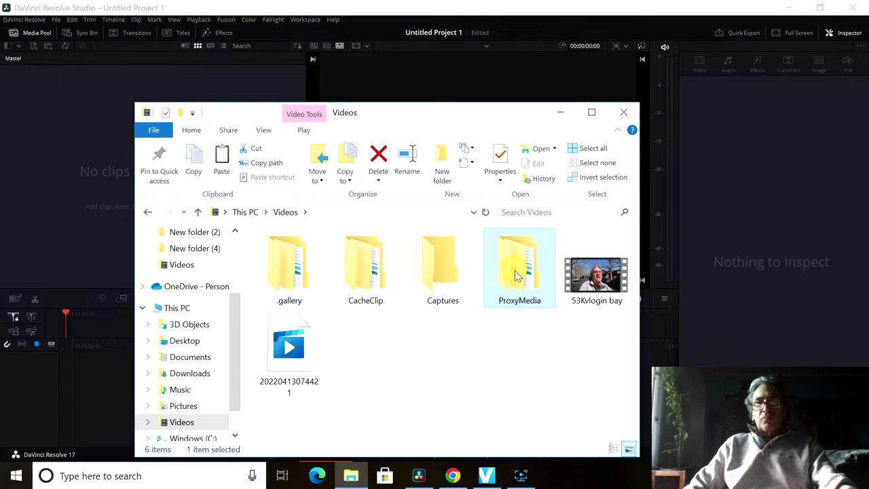
double_click(290, 271)
double_click(290, 272)
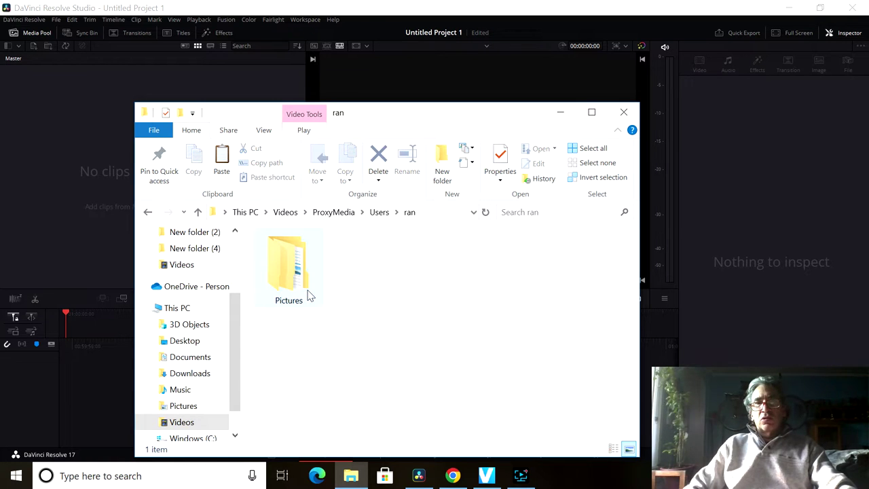
double_click(308, 294)
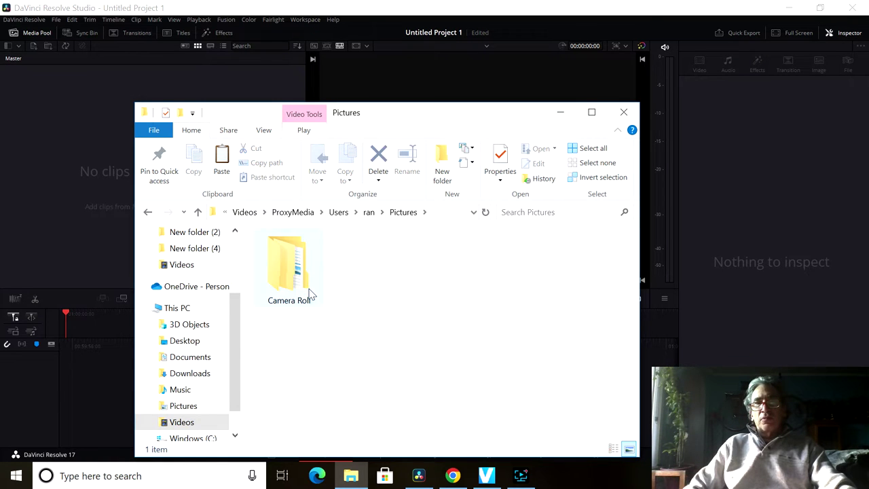
double_click(310, 294)
left_click(310, 293)
double_click(309, 293)
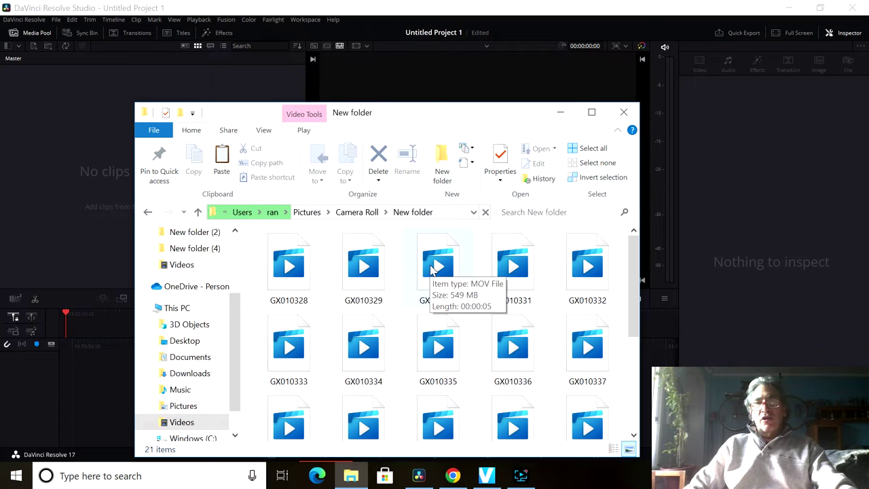
scroll(432, 272, "down", 1)
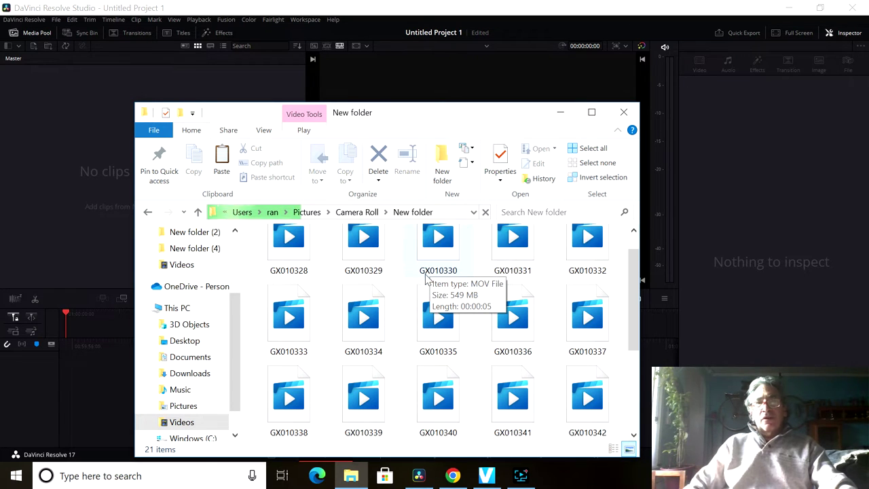
left_click(57, 231)
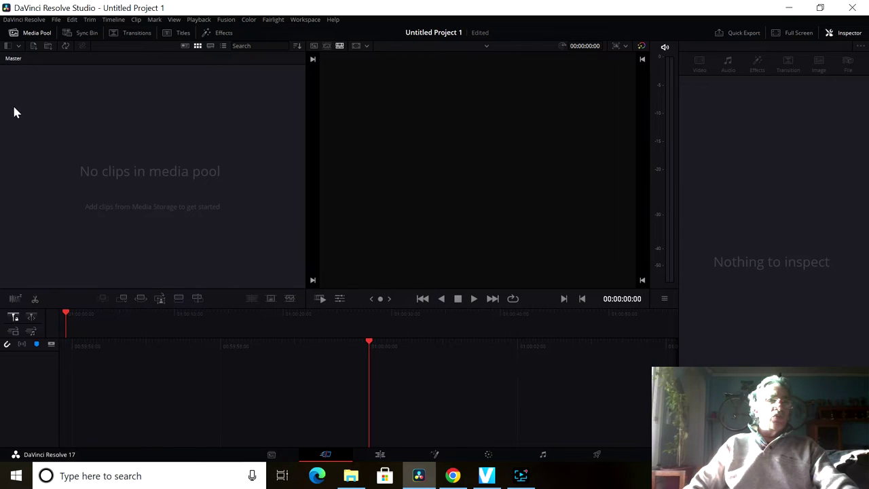
- Import clip GX010369 from Camera Roll > New folder (4) via Import Media
left_click(33, 46)
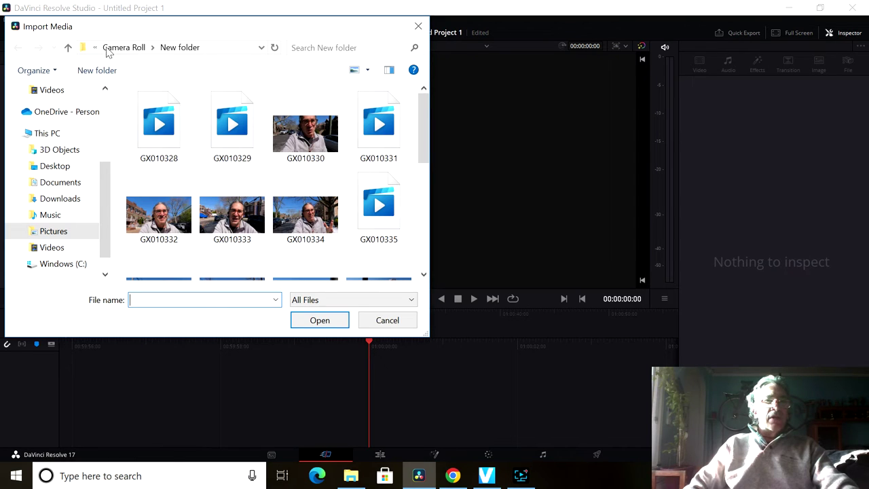
left_click(144, 48)
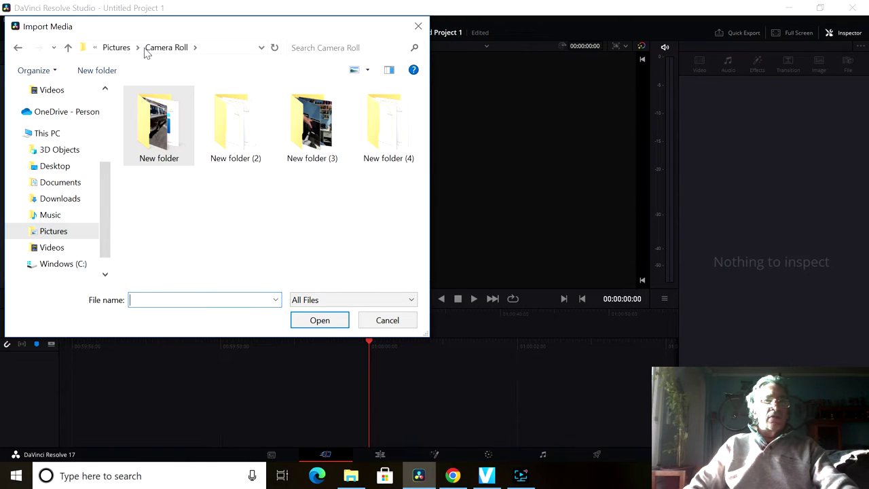
mouse_move(399, 148)
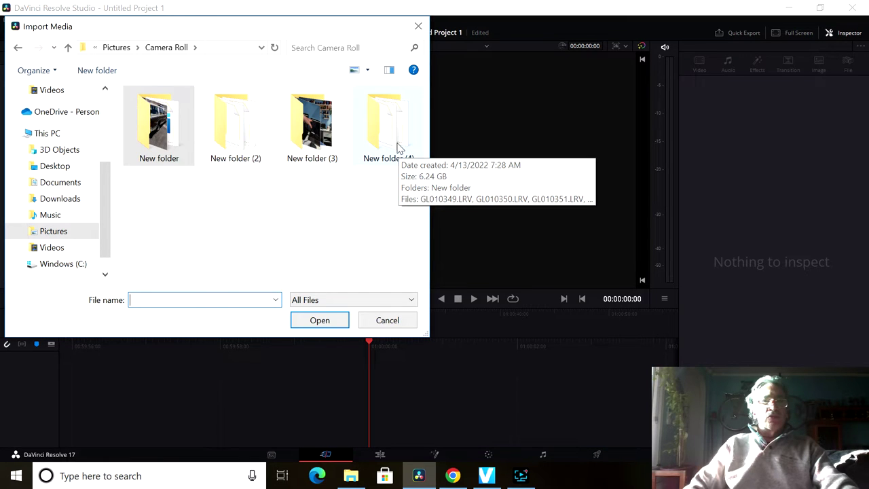
left_click(395, 147)
double_click(391, 141)
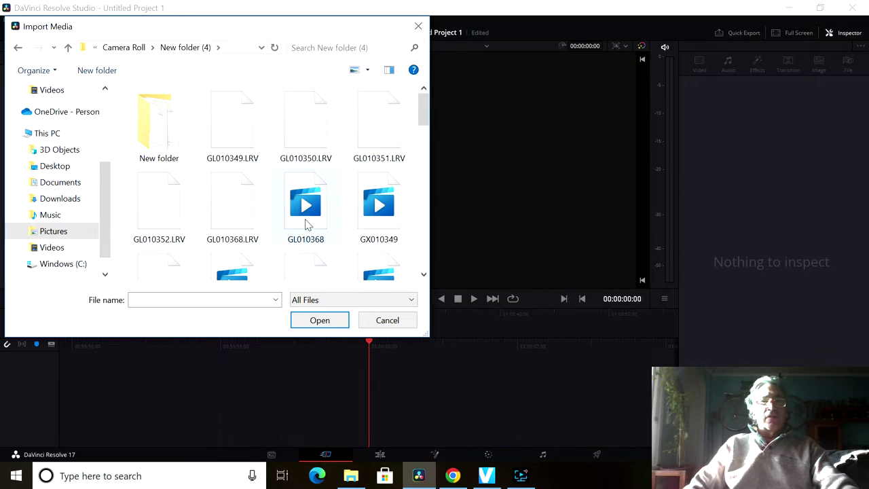
scroll(306, 226, "down", 8)
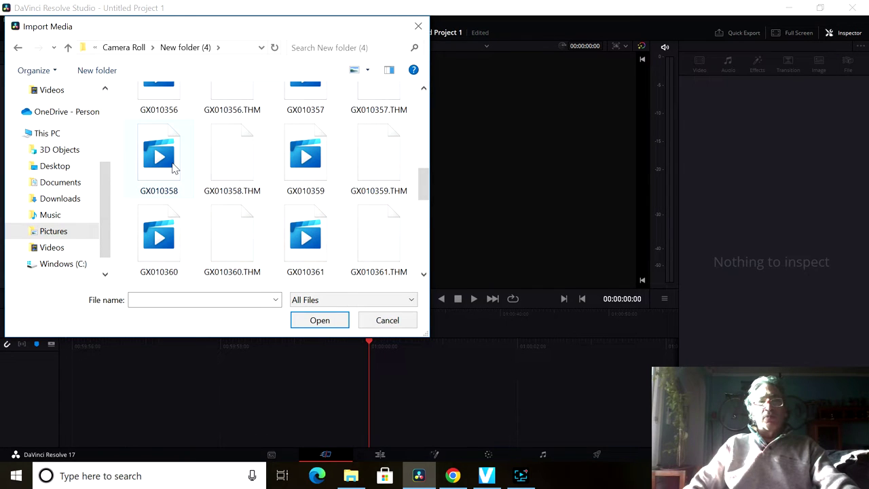
scroll(181, 171, "up", 8)
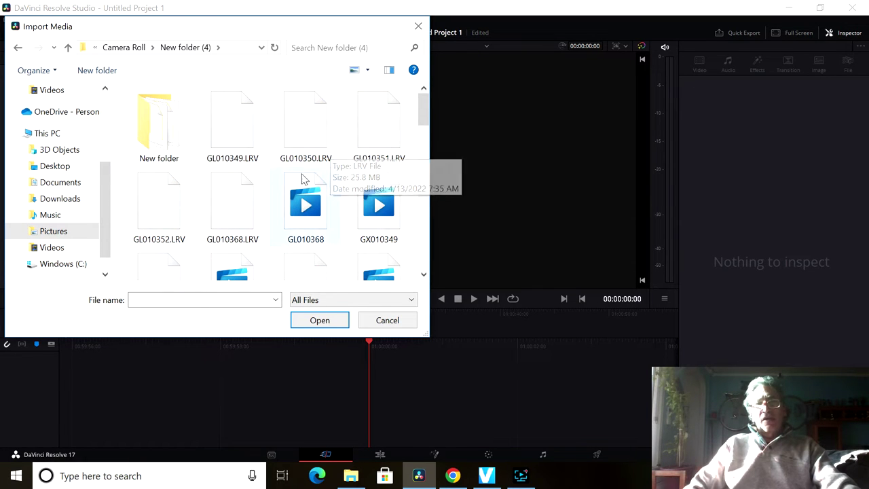
scroll(301, 224, "down", 3)
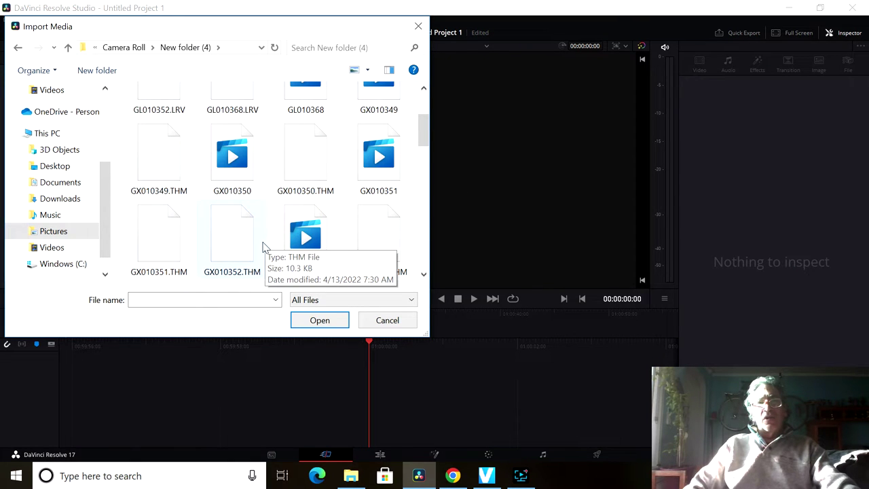
scroll(258, 248, "down", 9)
scroll(211, 236, "down", 3)
double_click(318, 239)
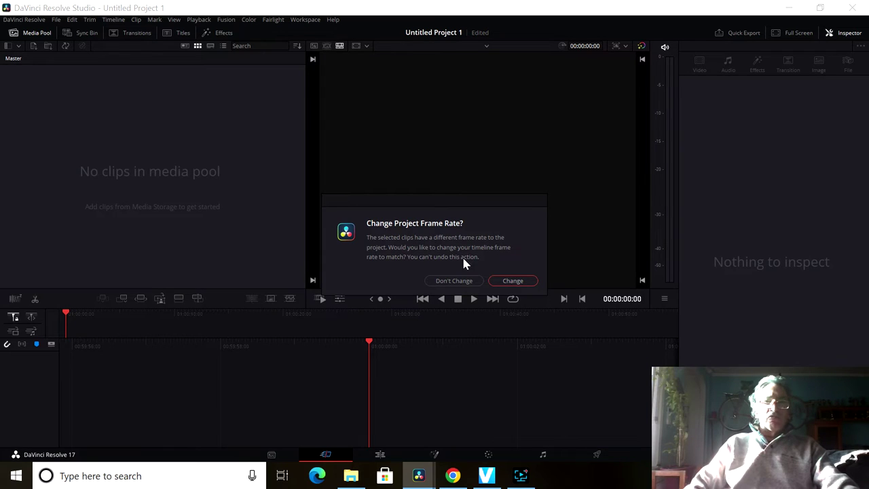
- Match the project frame rate to GX010369, then inspect the clip on the Media page
left_click(513, 281)
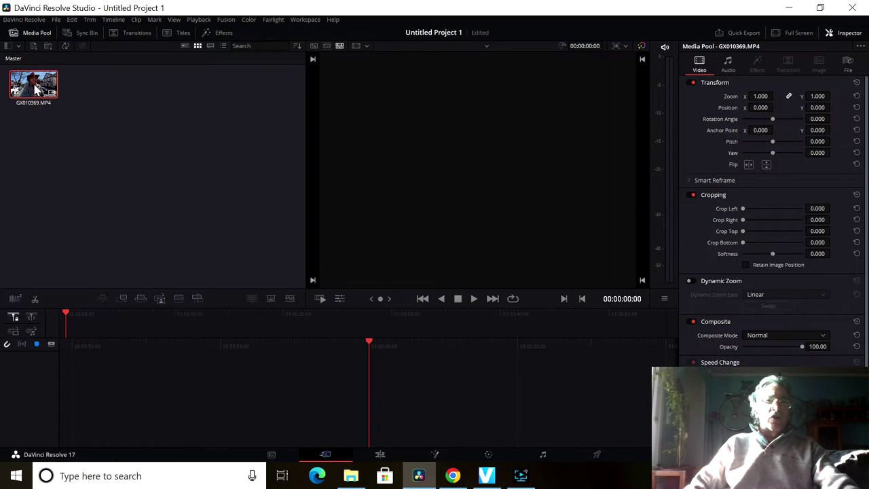
left_click(273, 456)
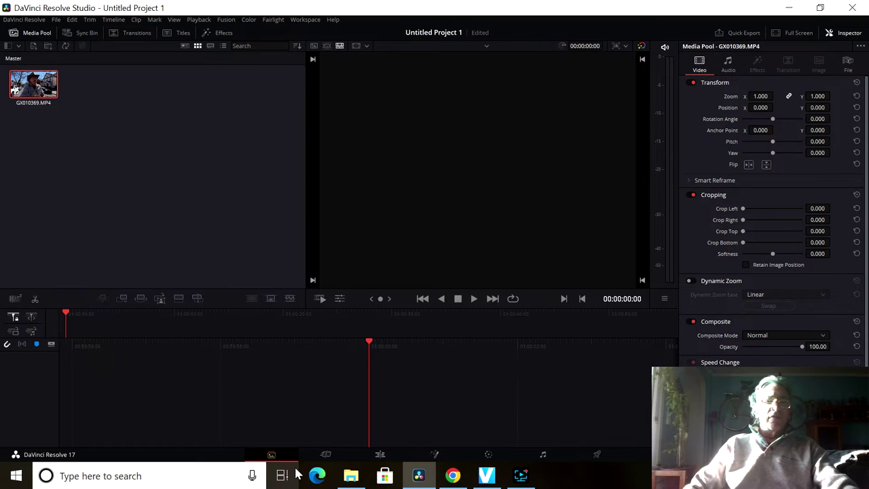
left_click(275, 457)
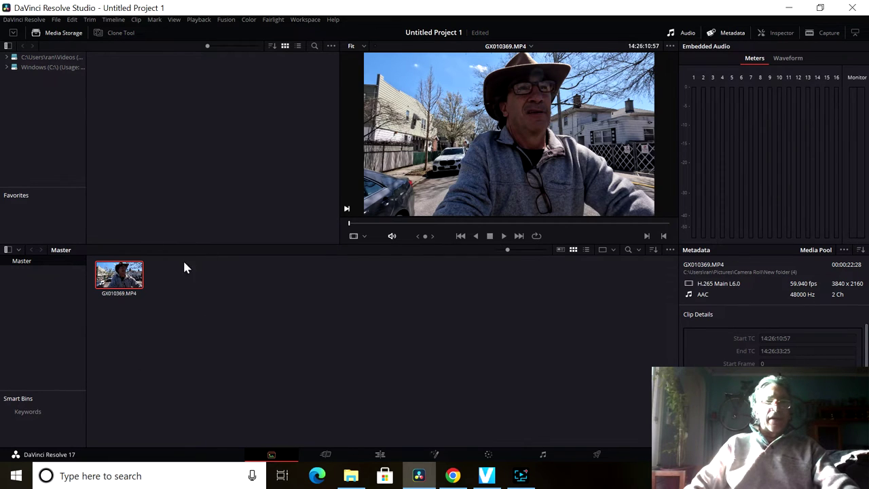
right_click(119, 267)
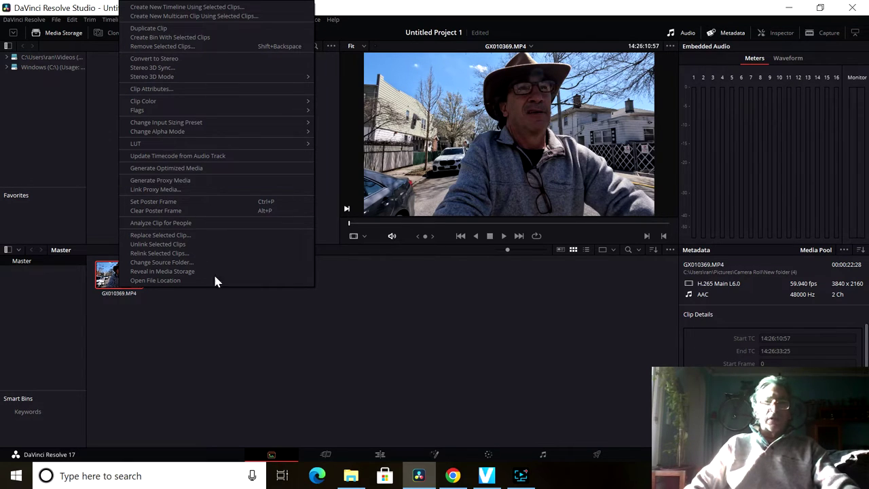
left_click(239, 334)
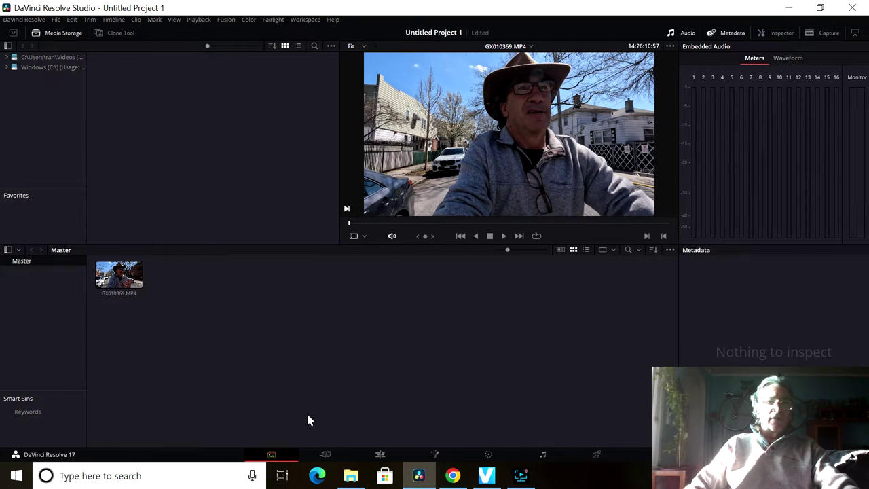
- On the Cut page, try importing GL010349.LRV through Import Media
left_click(326, 456)
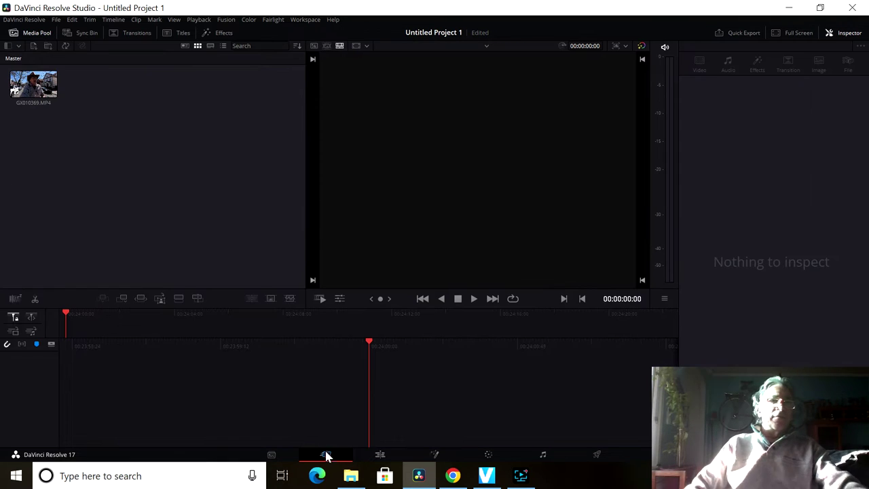
left_click(34, 48)
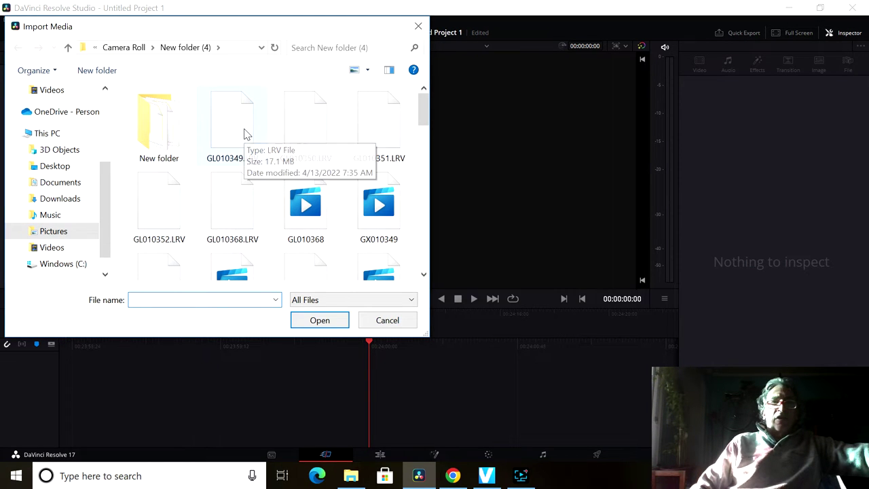
double_click(243, 129)
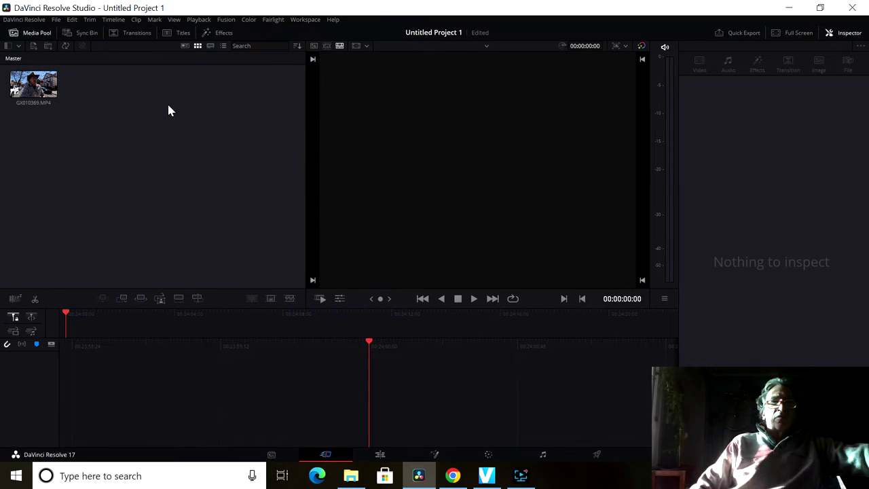
- Import GX010328 from Videos > ProxyMedia > Users > Pictures > Camera Roll > New folder
left_click(33, 48)
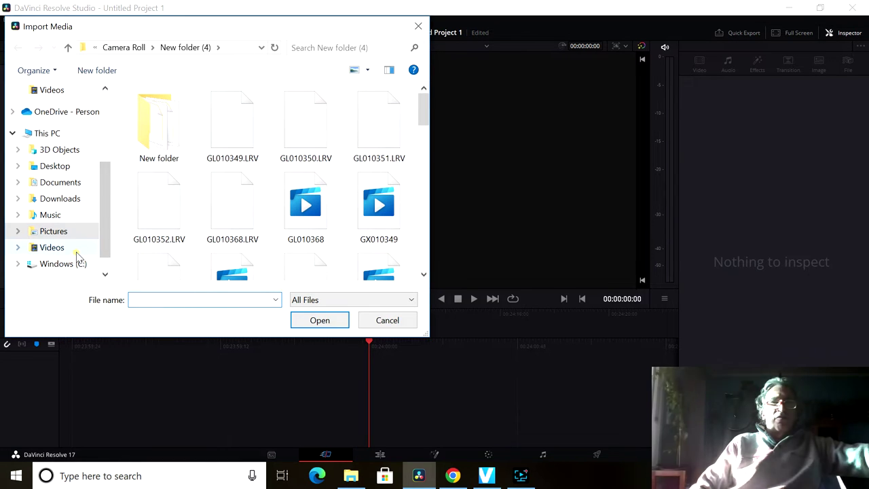
left_click(75, 248)
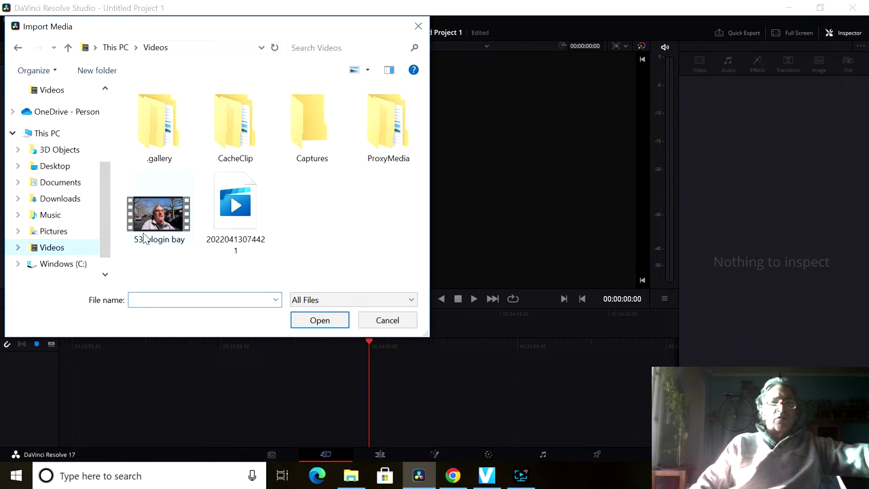
double_click(388, 144)
double_click(164, 152)
double_click(164, 152)
double_click(164, 152)
double_click(164, 152)
double_click(163, 152)
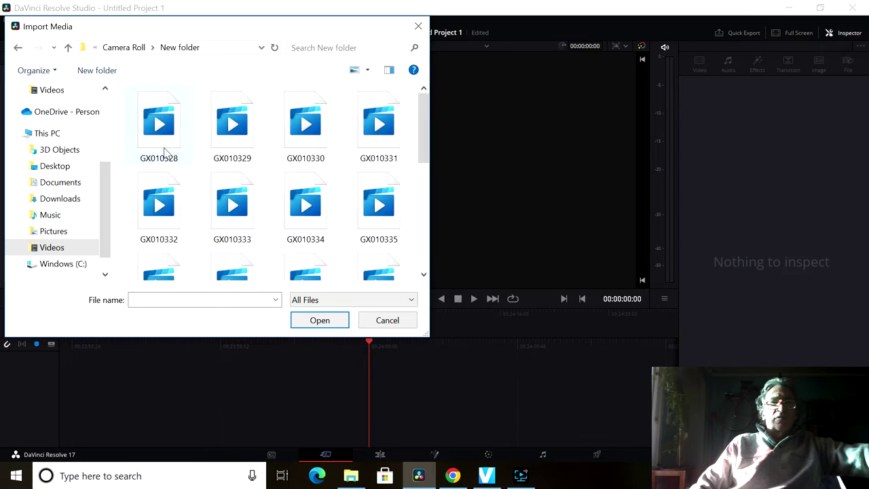
double_click(179, 148)
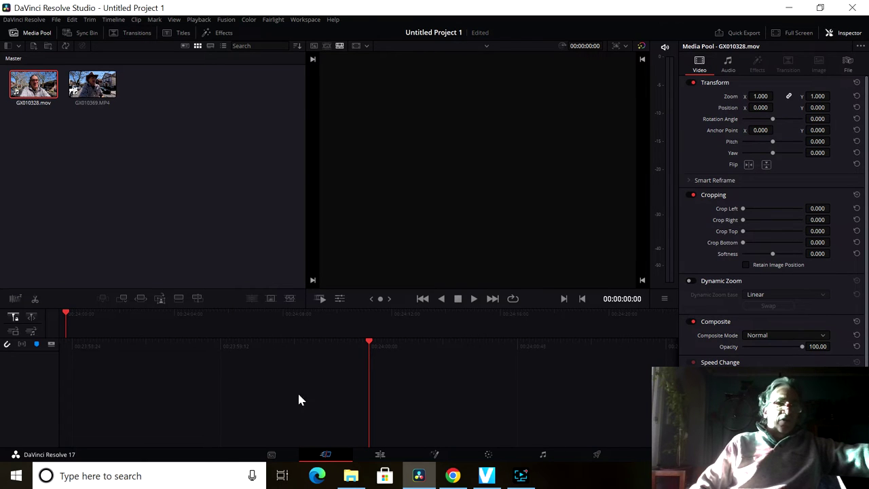
- Drop GX010328.mov onto the empty timeline to create Timeline 1, then scrub through it
left_click_drag(39, 97, 359, 391)
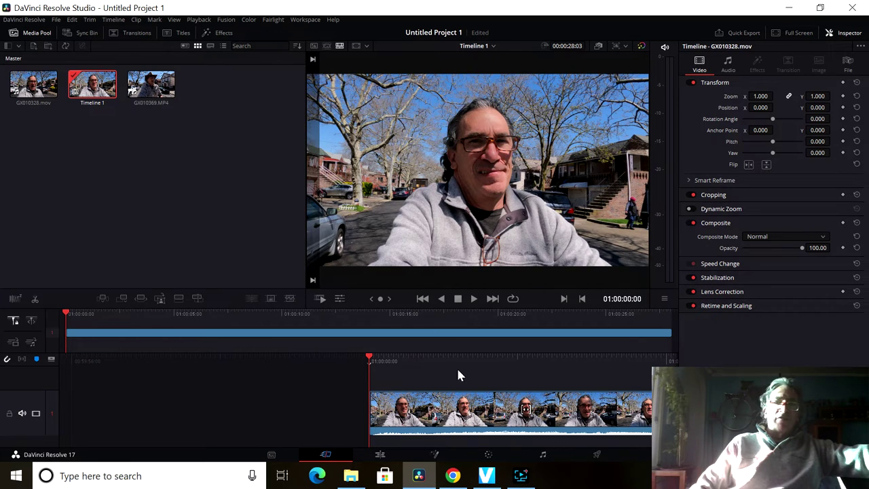
left_click_drag(523, 361, 285, 434)
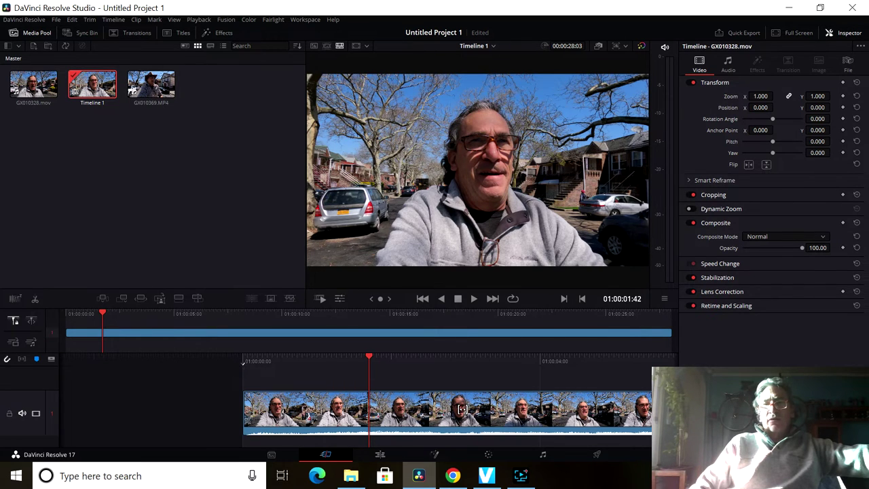
- Set the Master Settings timeline resolution to 6016 x 2560 in Project Settings and save
key("shift+9")
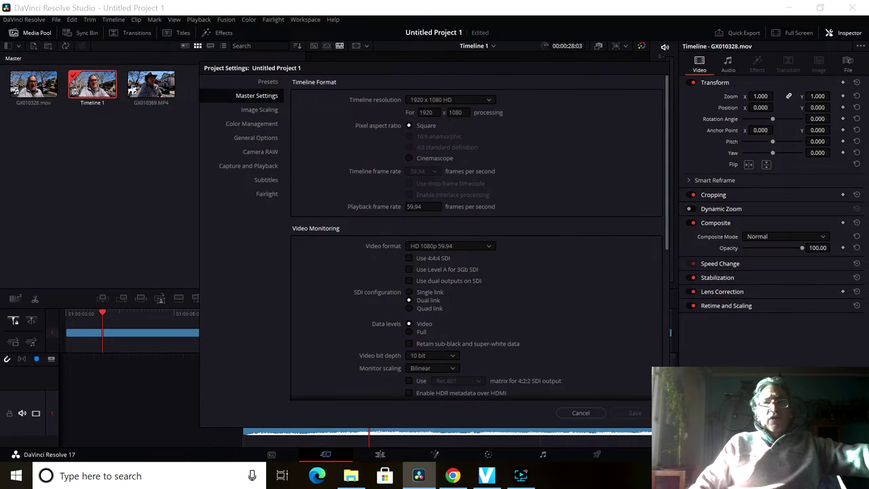
left_click(428, 112)
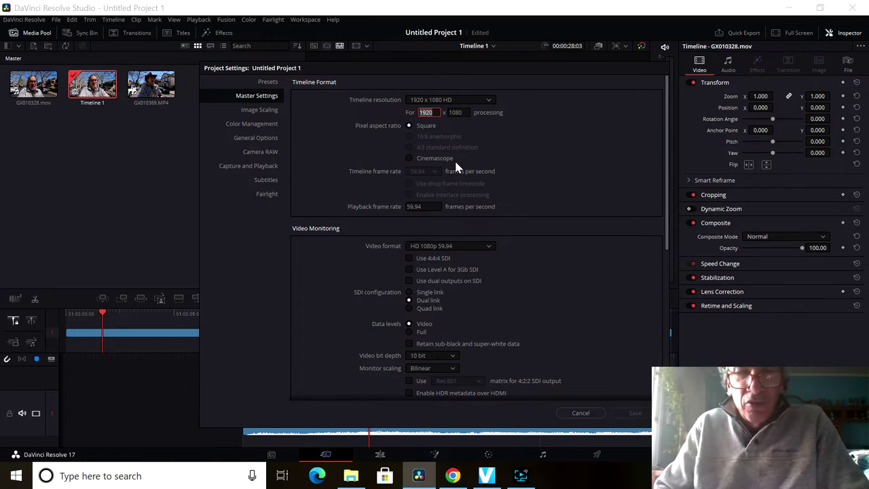
type("6016")
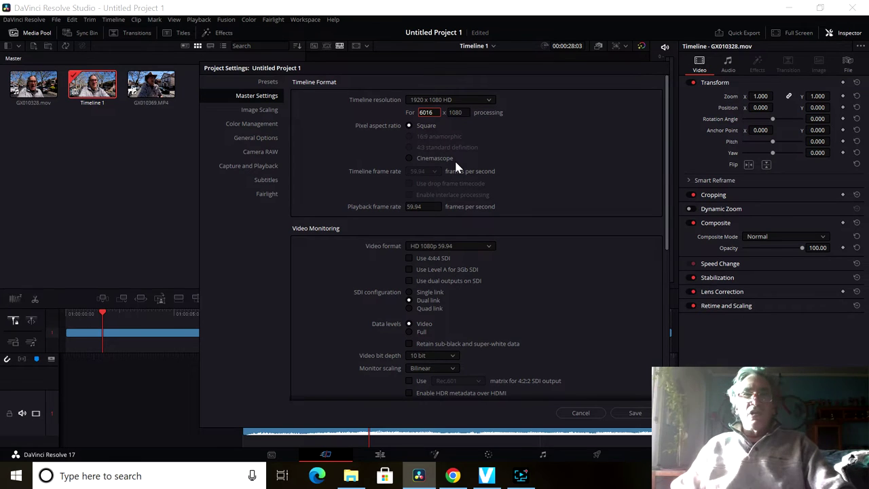
left_click(465, 113)
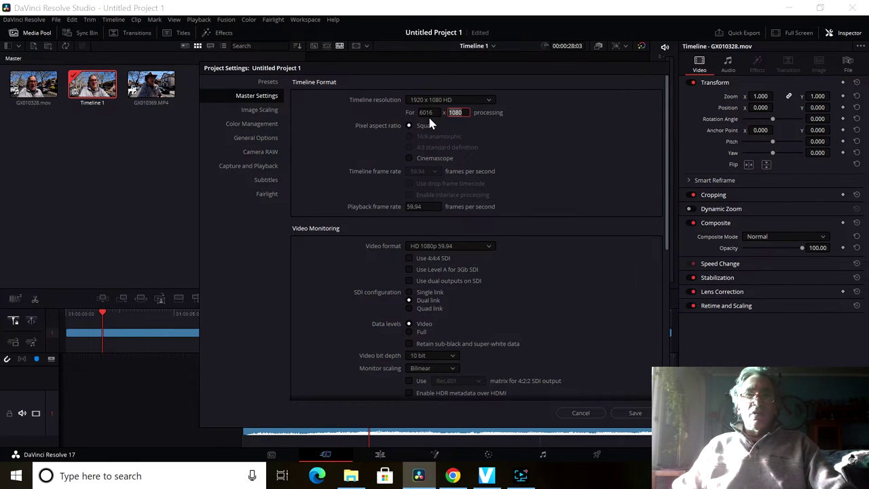
type("2560")
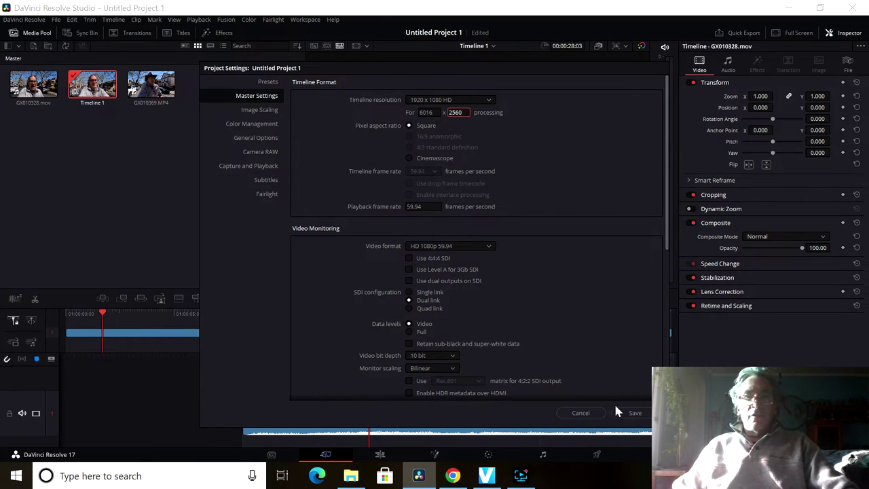
left_click(632, 413)
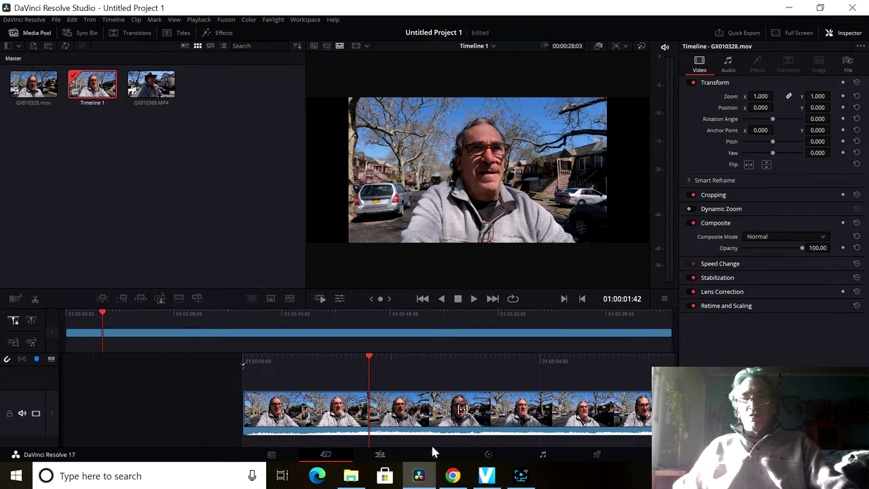
- Drag the Inspector's Zoom X to 1.330 with Zoom Y left at 1.000, then go to Deliver
mouse_move(518, 475)
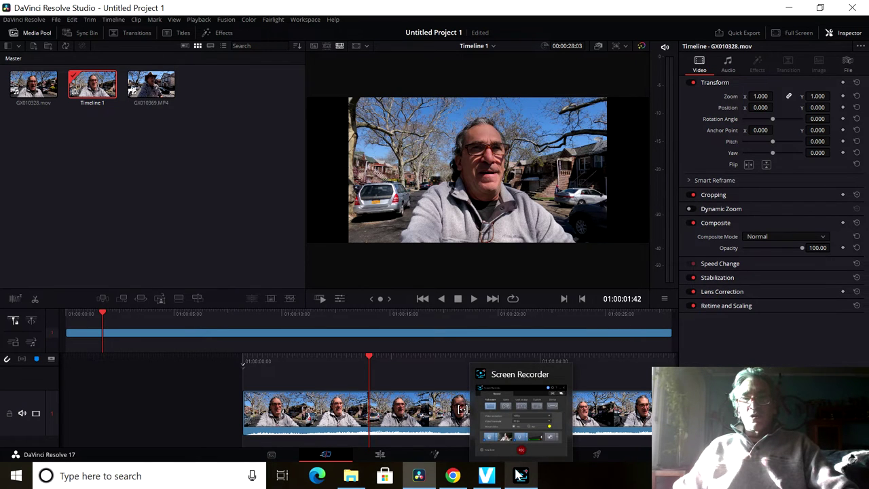
mouse_move(513, 429)
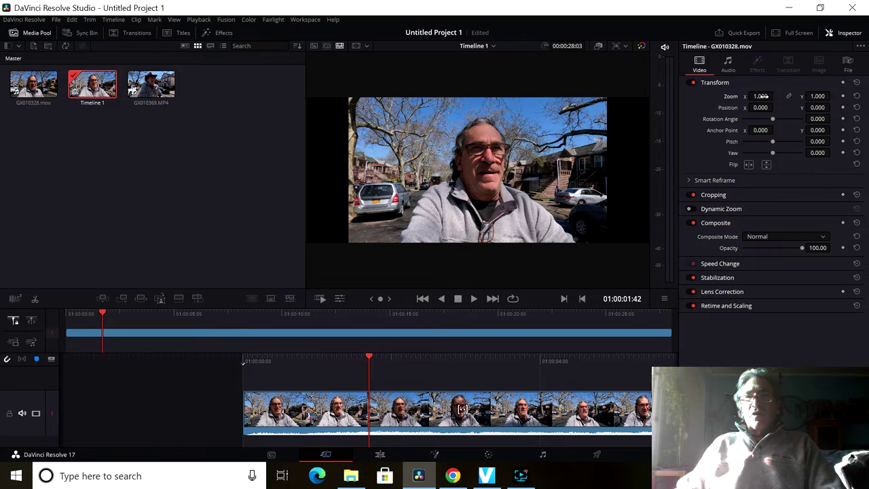
left_click(762, 96)
left_click_drag(762, 97, 801, 96)
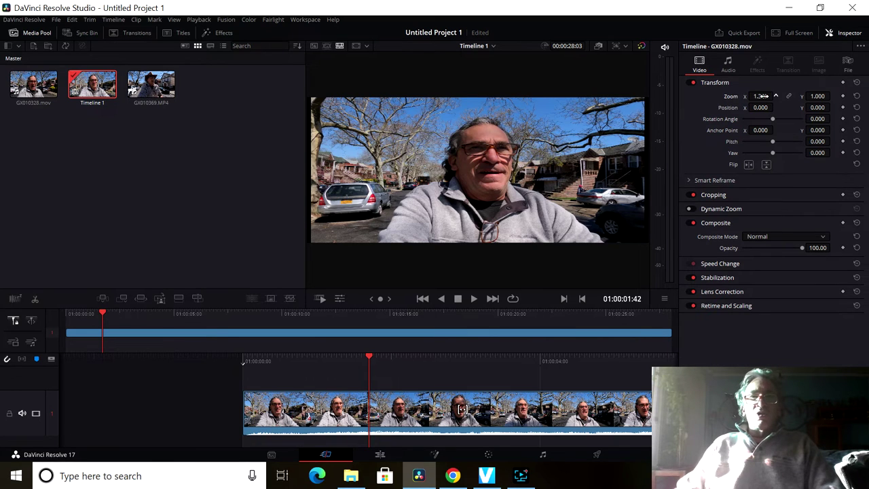
left_click_drag(763, 96, 771, 96)
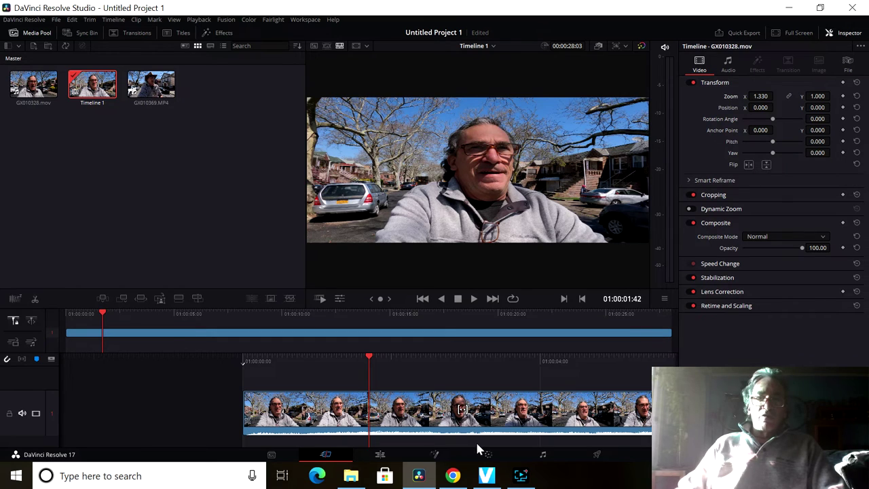
left_click(596, 455)
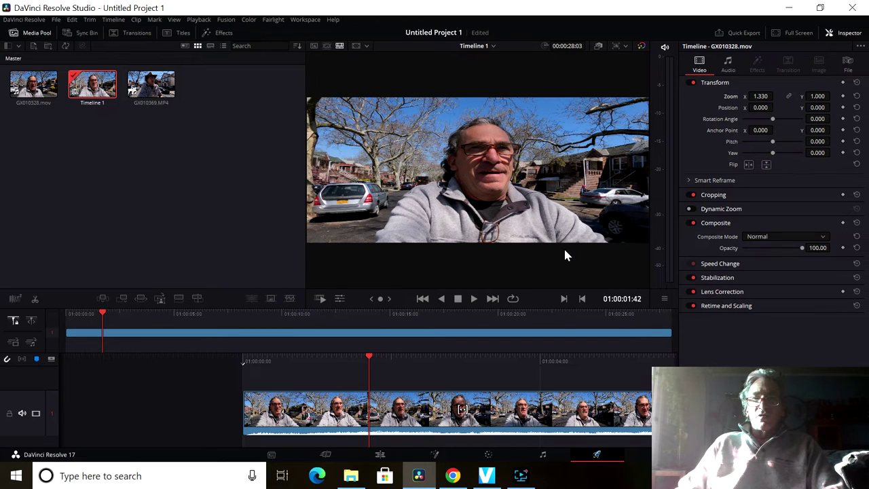
left_click(607, 456)
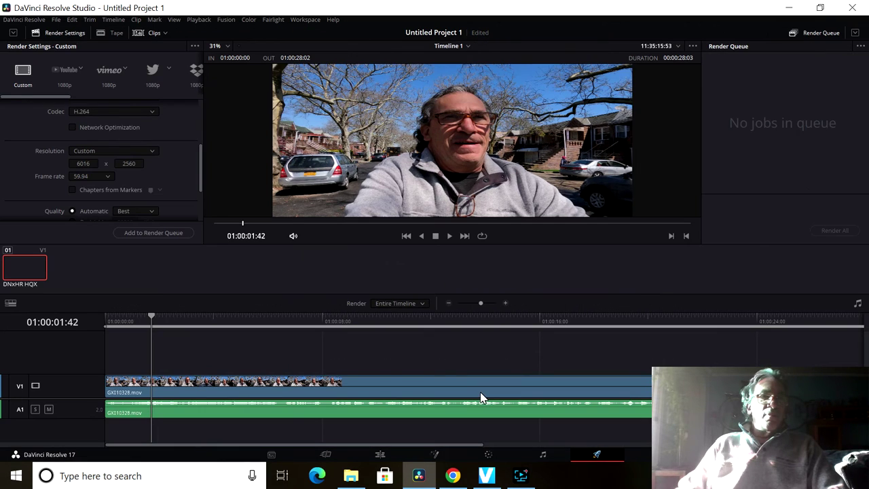
scroll(100, 164, "down", 1)
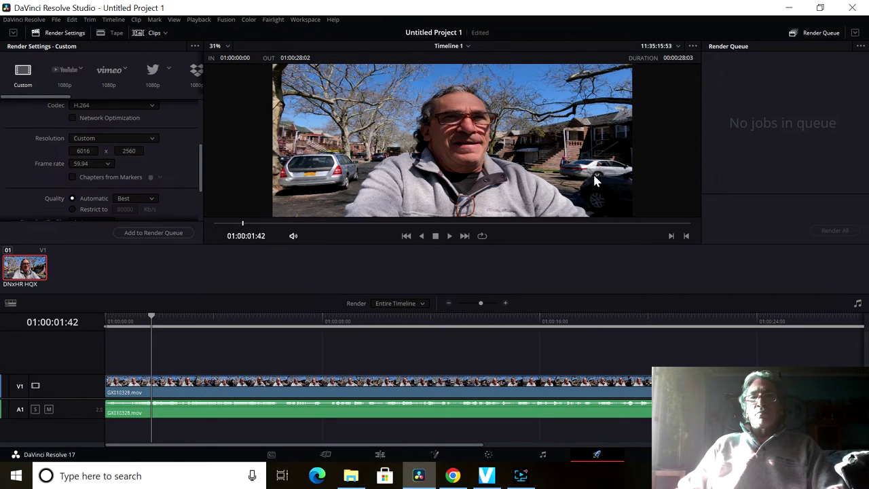
- In MAGIX, drop GX010311.MP4 onto track 1 and adjust the movie to its resolution
left_click(493, 478)
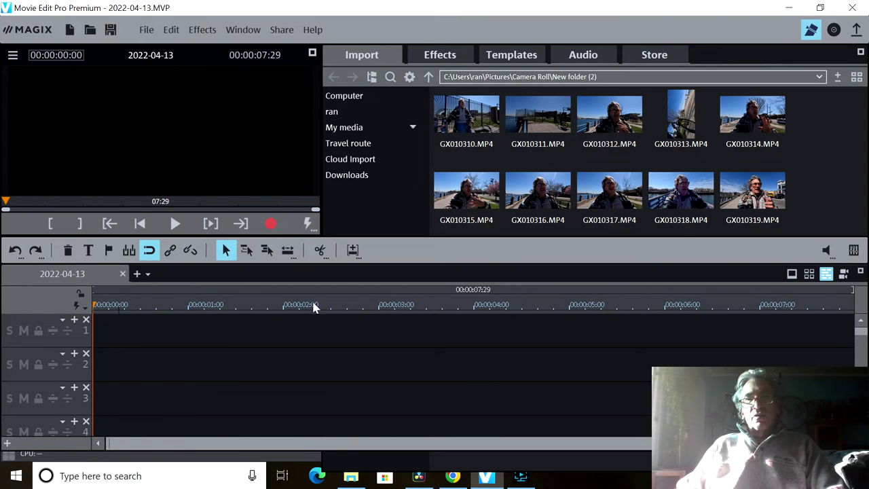
mouse_move(445, 136)
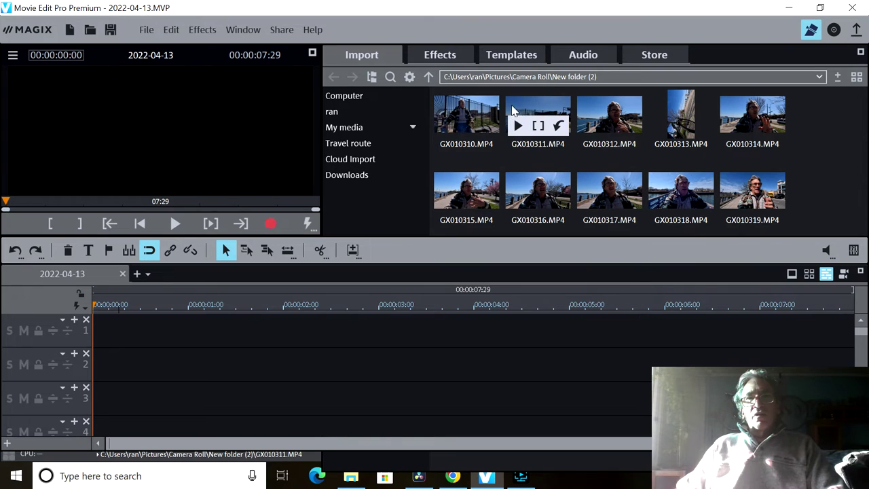
left_click(538, 115)
left_click_drag(143, 324, 128, 322)
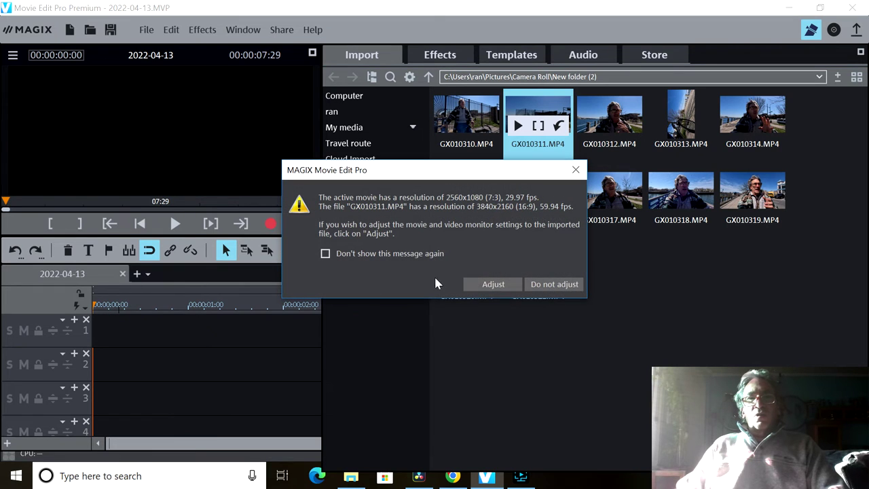
left_click(518, 288)
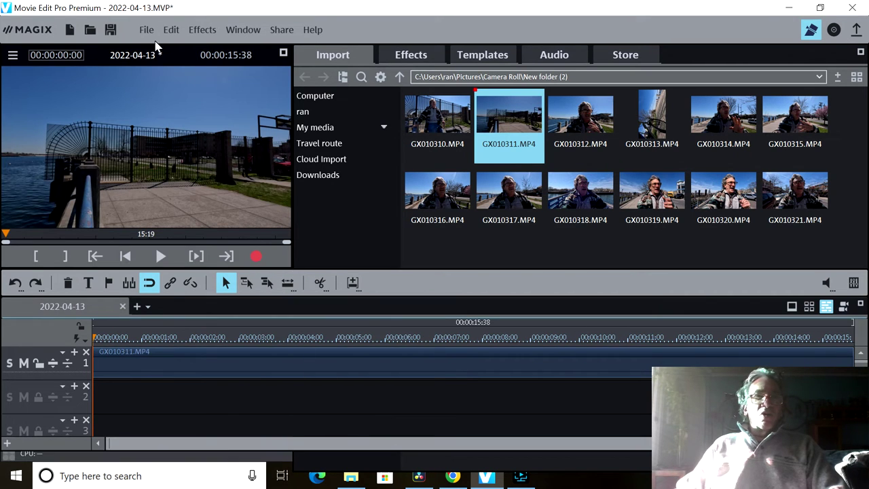
- Set the movie settings to 6016 x 2560 at 29:9 and align the monitor to them
left_click(148, 31)
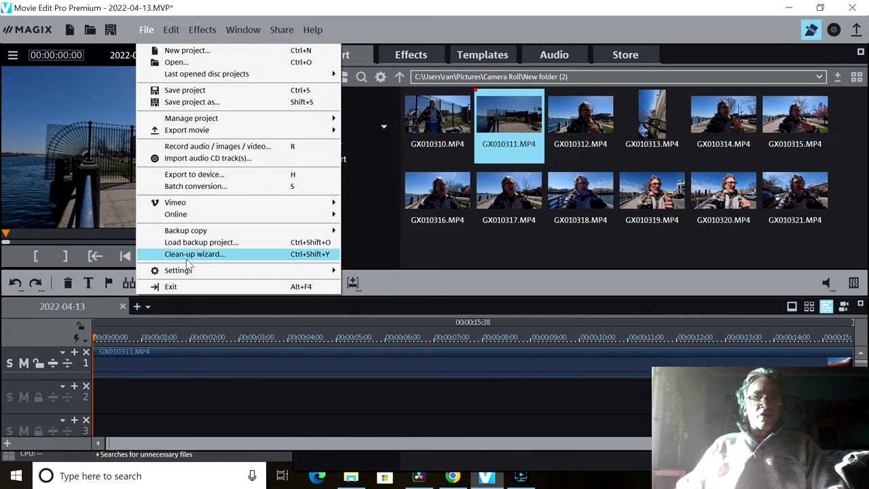
mouse_move(190, 273)
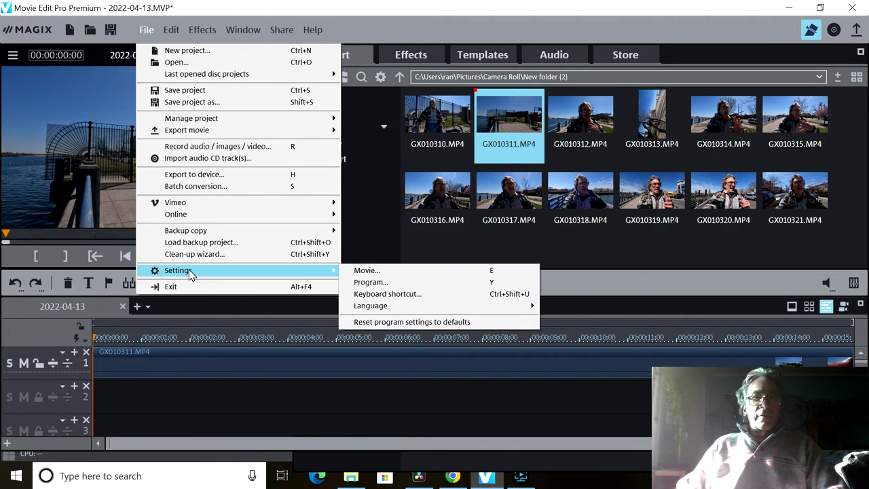
left_click(356, 270)
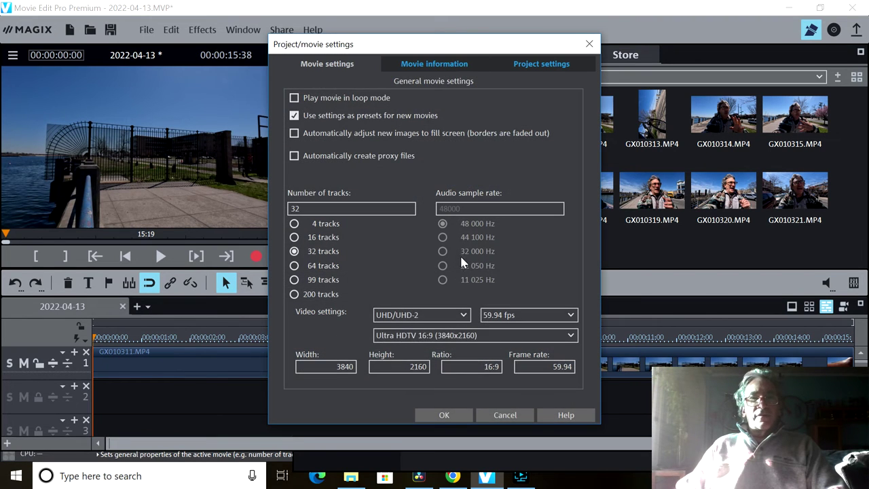
double_click(330, 366)
type("6016")
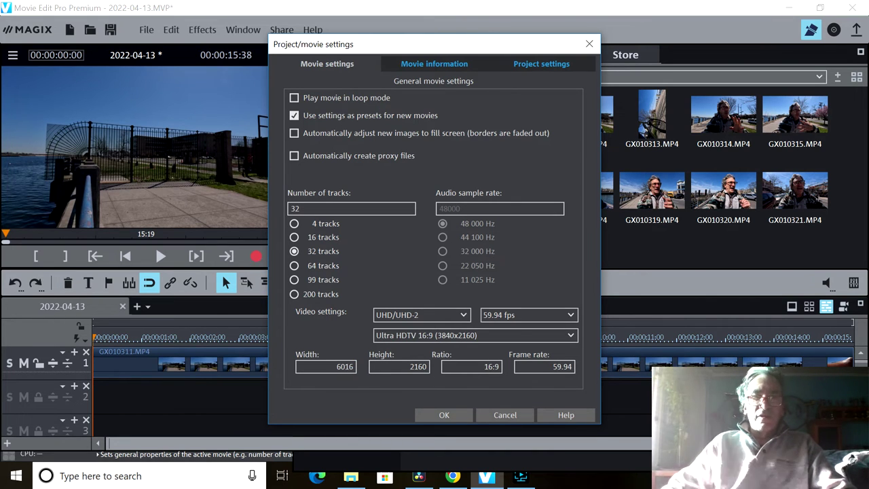
double_click(403, 366)
type("2560")
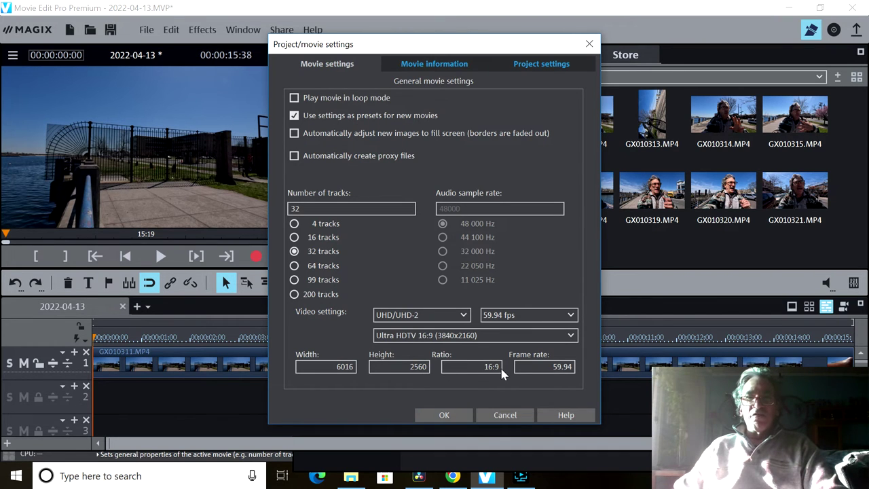
double_click(480, 365)
type("29")
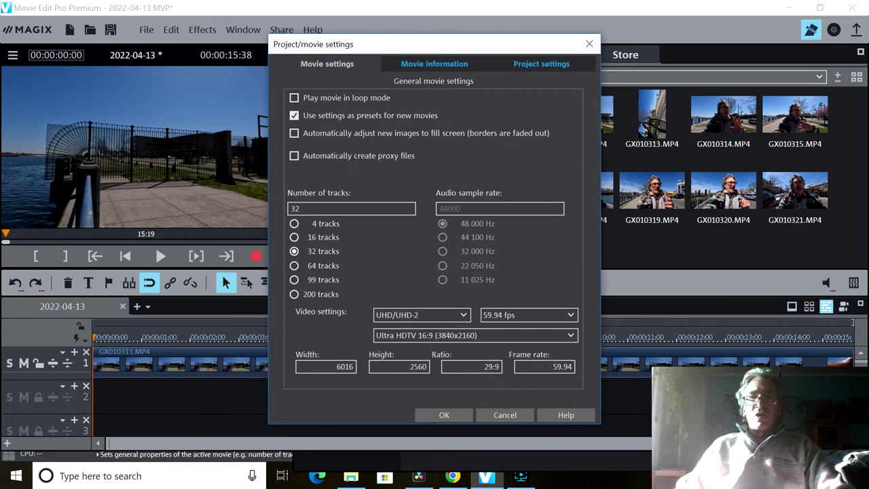
left_click(458, 419)
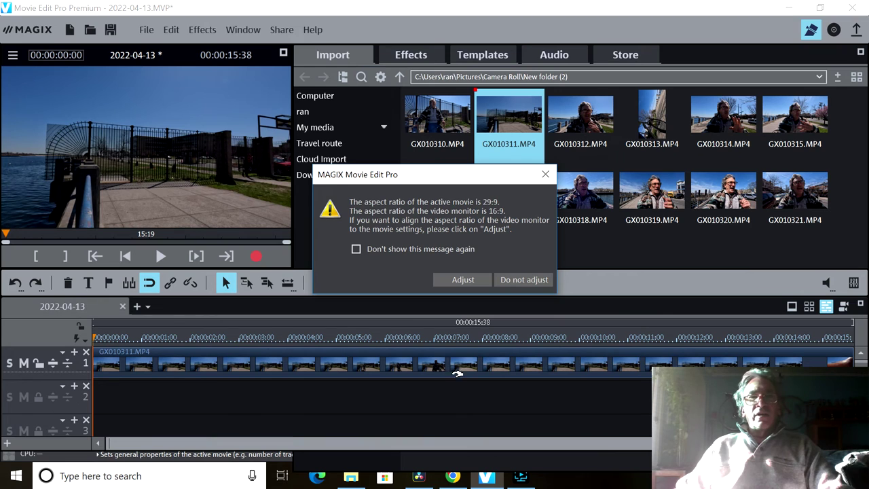
left_click(478, 282)
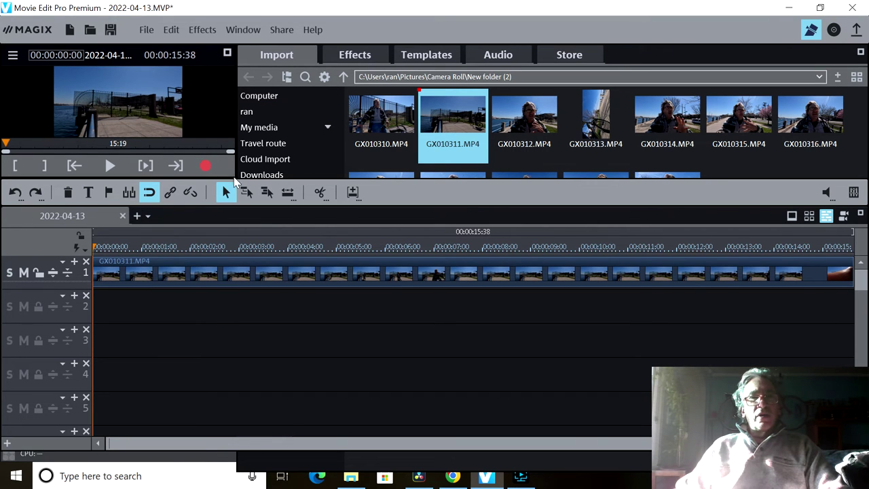
- Apply the Size/Position/Rotation effect to the GoPro clip GX010311.MP4 on track 1
left_click_drag(233, 176, 287, 231)
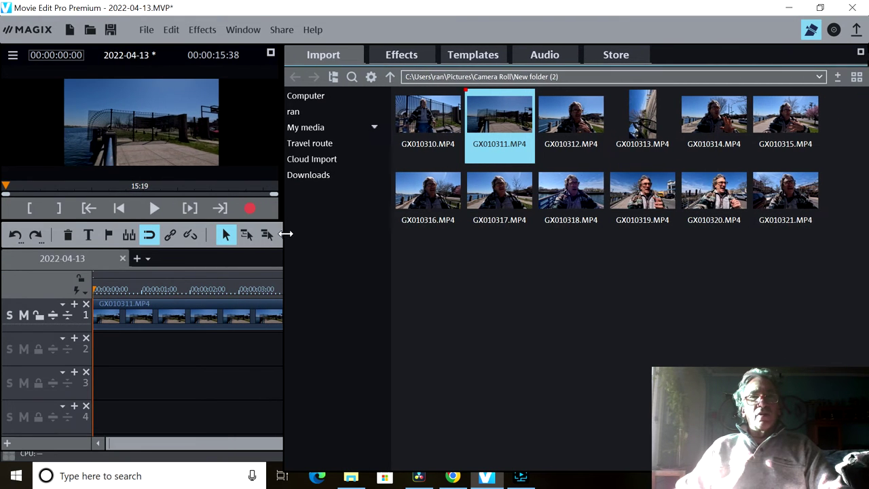
left_click(411, 56)
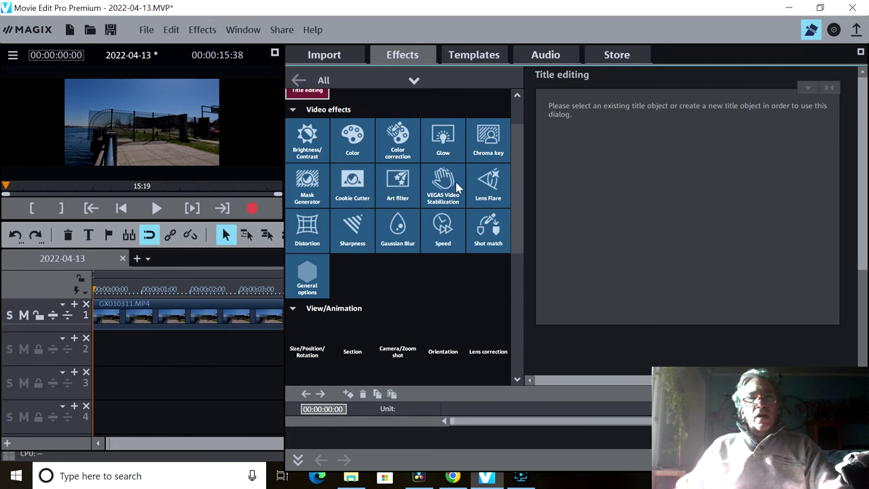
left_click(320, 344)
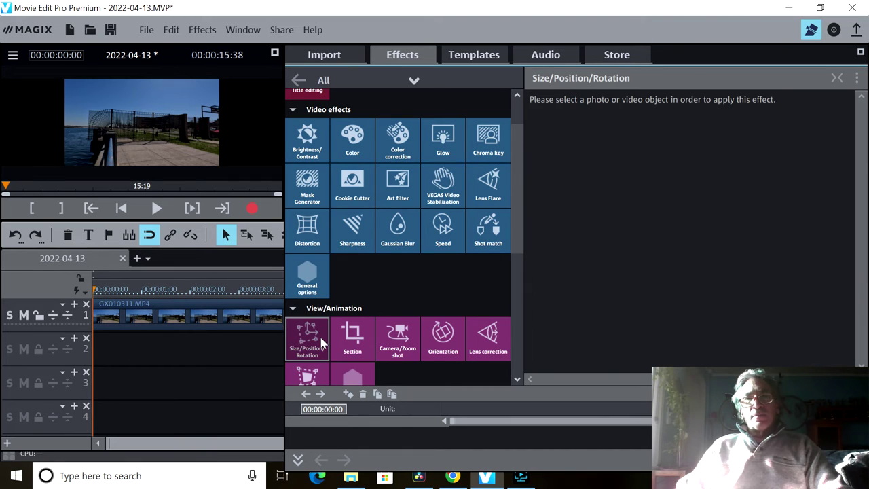
left_click(232, 316)
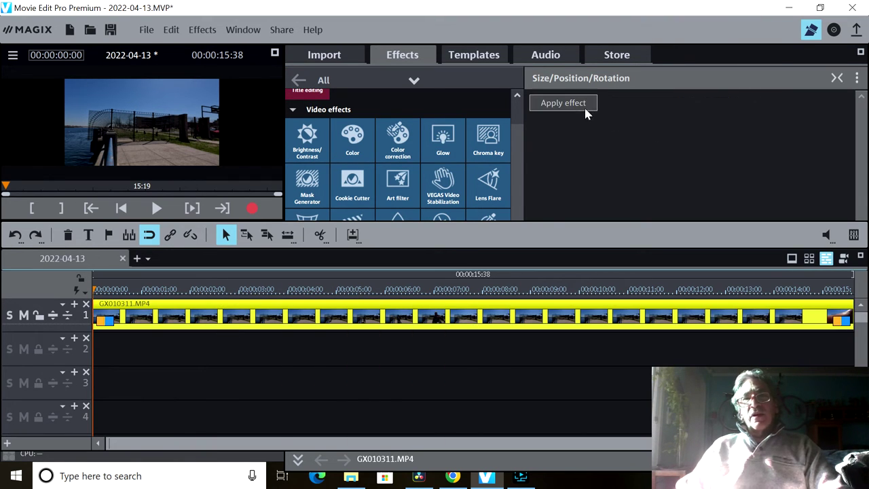
left_click(582, 107)
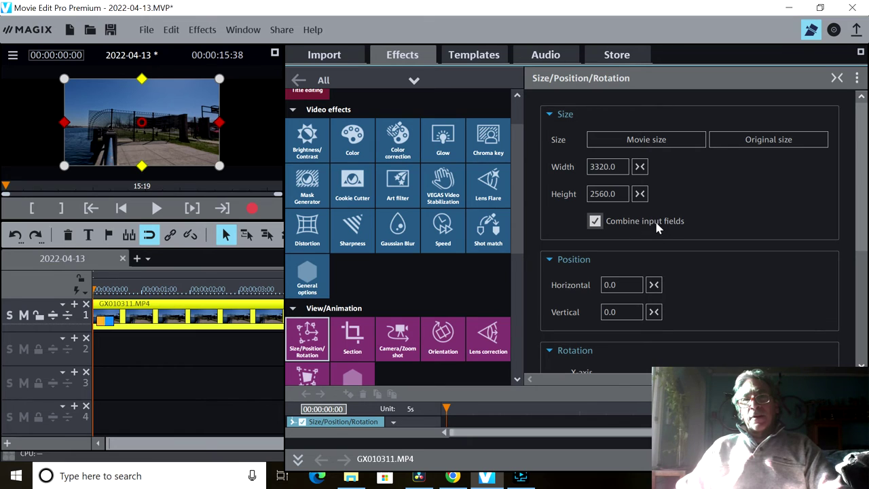
- Unlink width and height, set width to 3293.4, then stretch the clip to 5760.8 x 2560
left_click(594, 222)
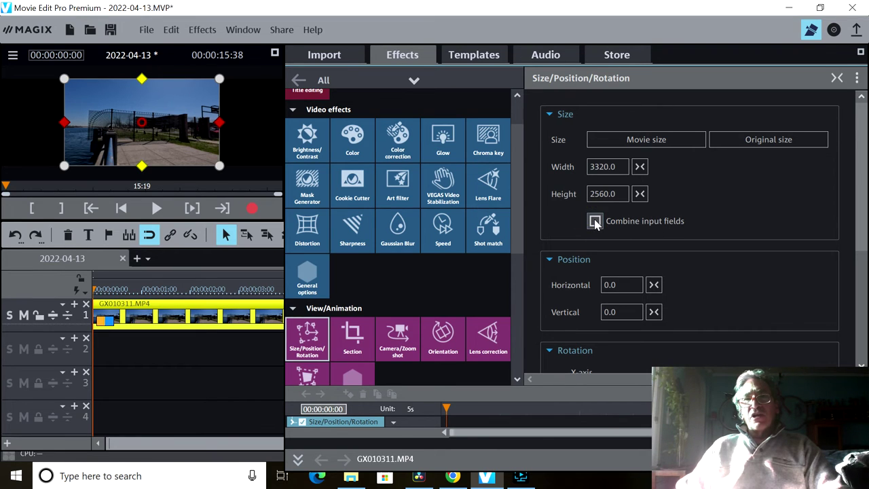
left_click(592, 167)
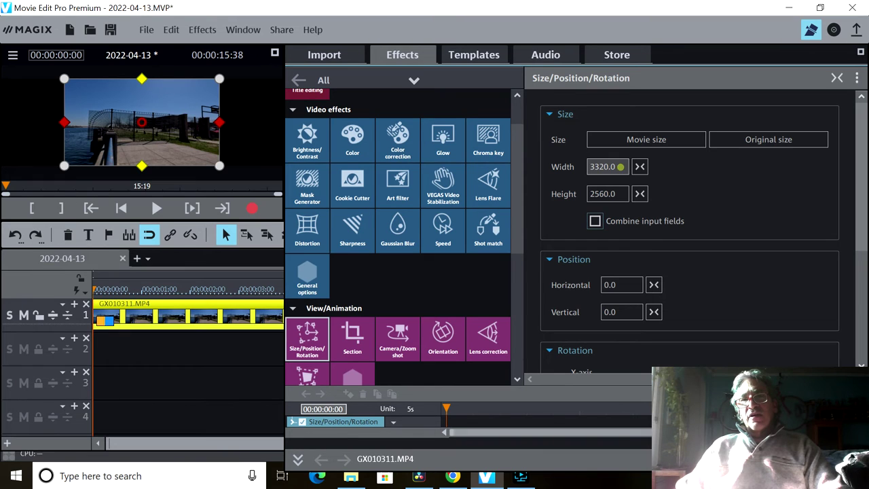
double_click(597, 168)
type("3293.3")
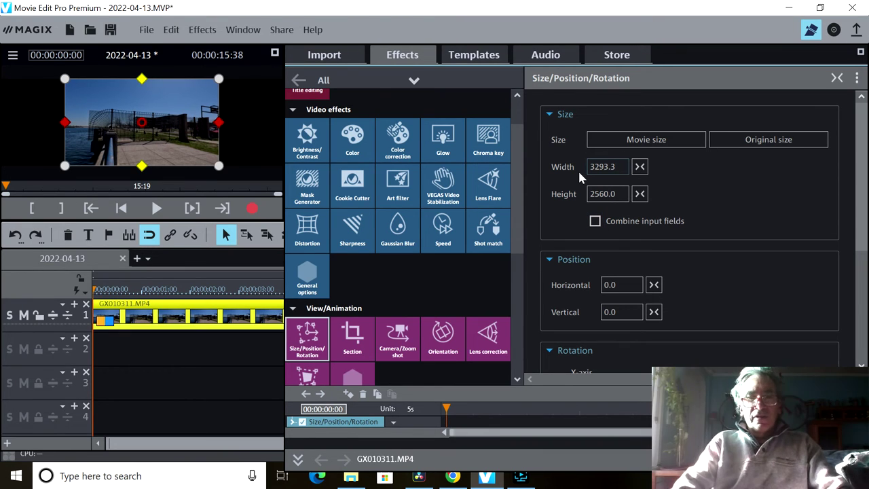
type("601")
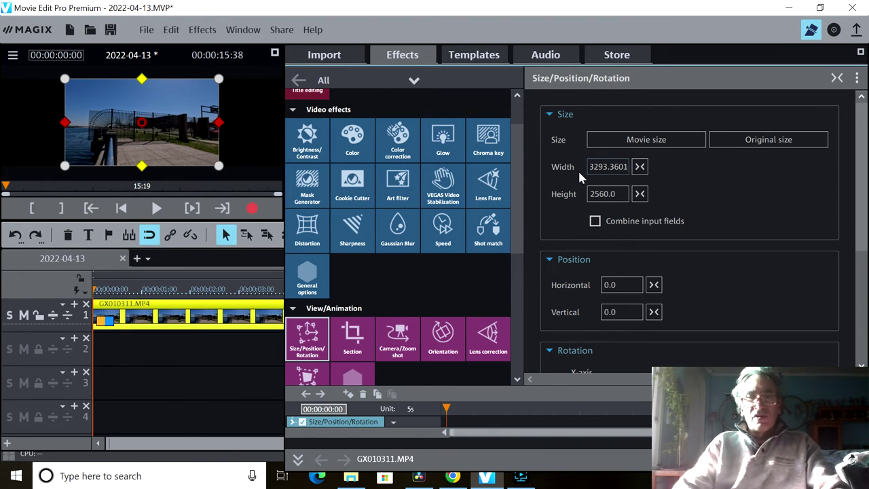
type("6")
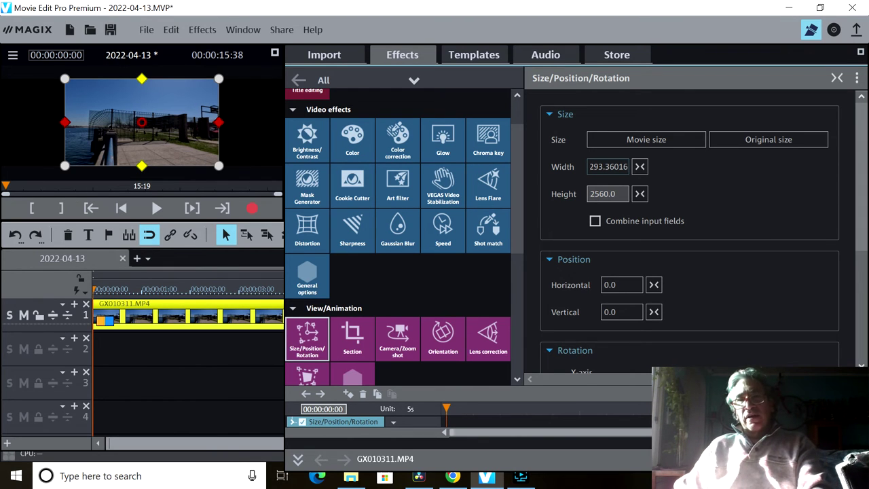
key("Return")
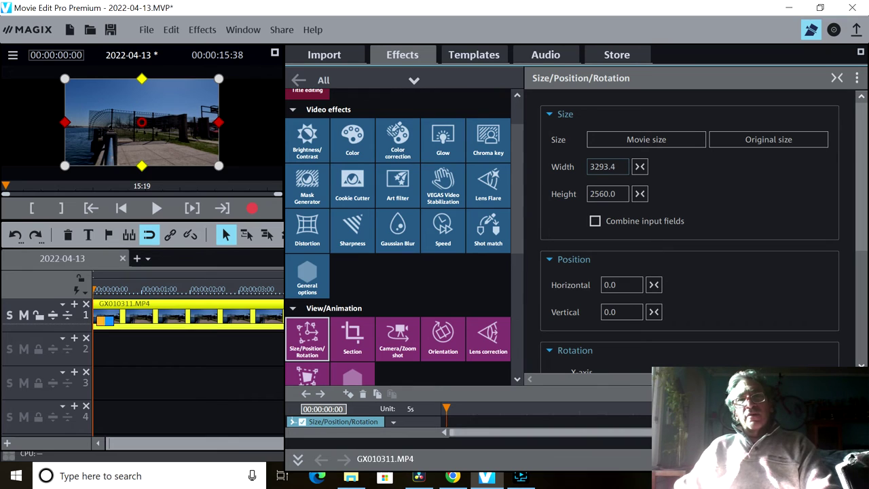
left_click_drag(218, 123, 276, 127)
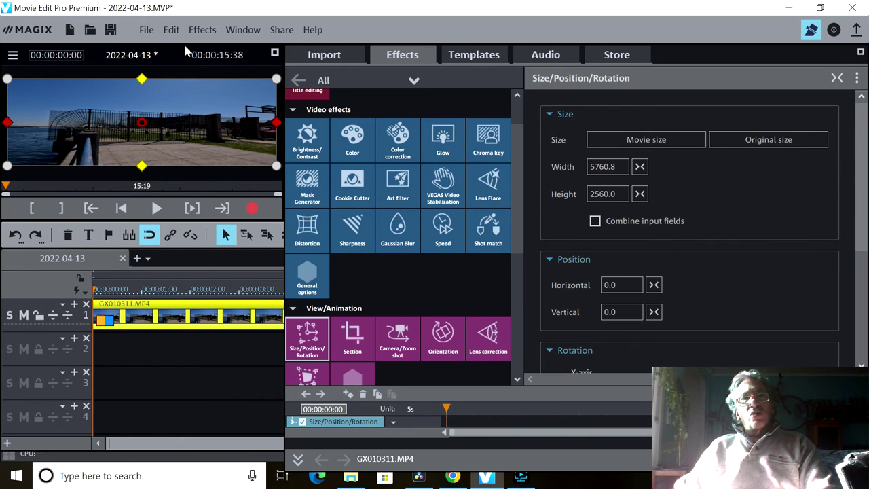
left_click(153, 31)
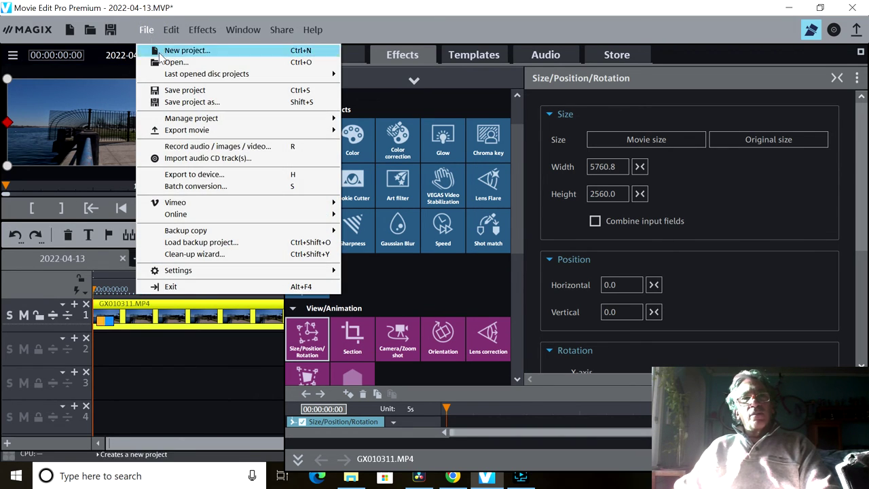
mouse_move(178, 130)
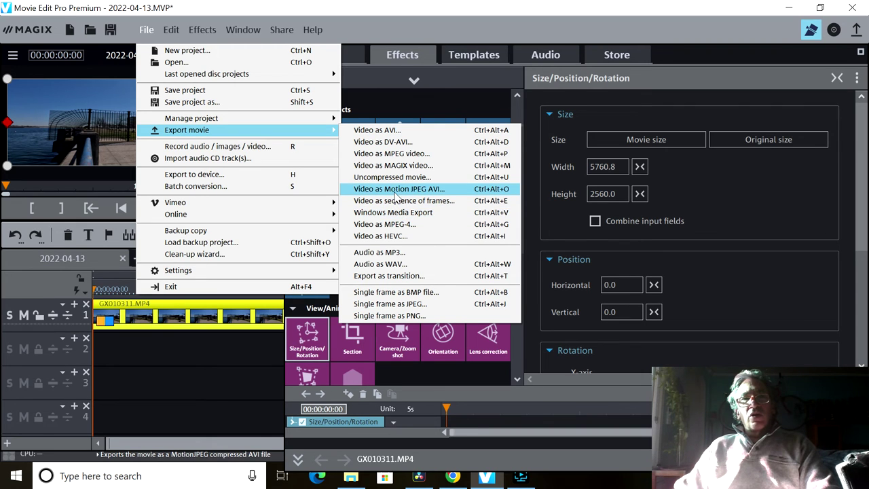
left_click(382, 221)
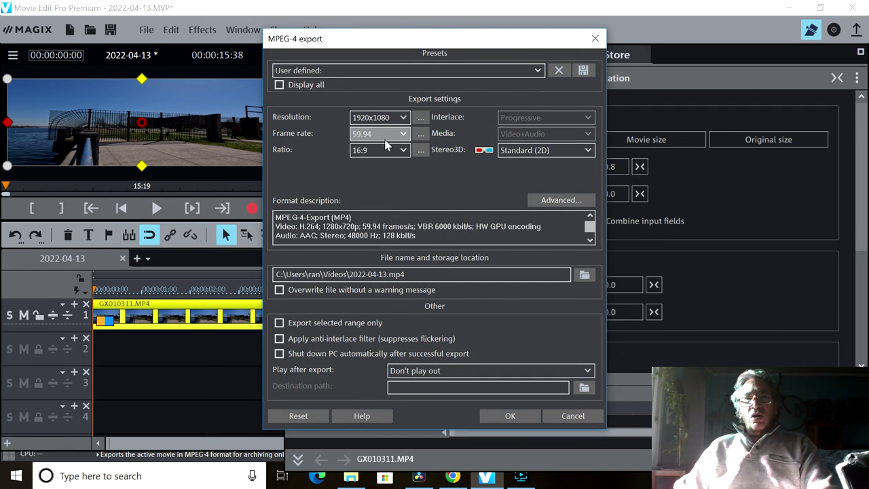
left_click(404, 117)
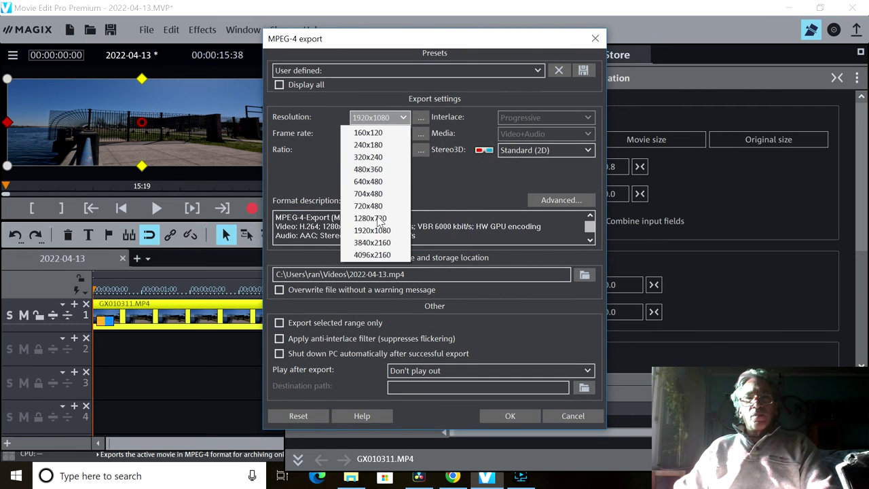
left_click(433, 195)
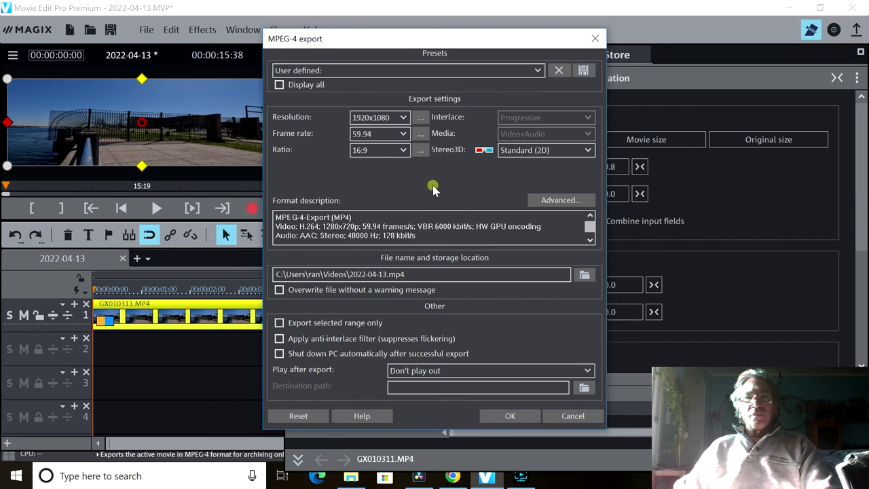
left_click(421, 118)
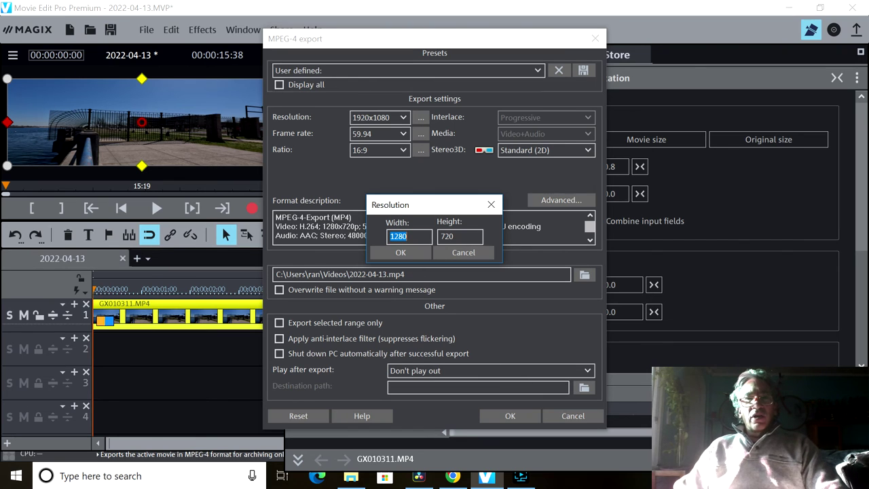
type("6016")
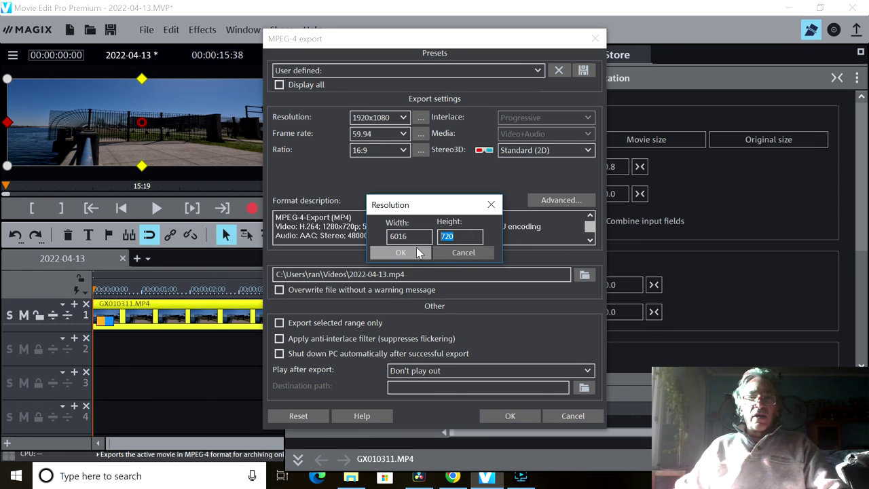
type("2560")
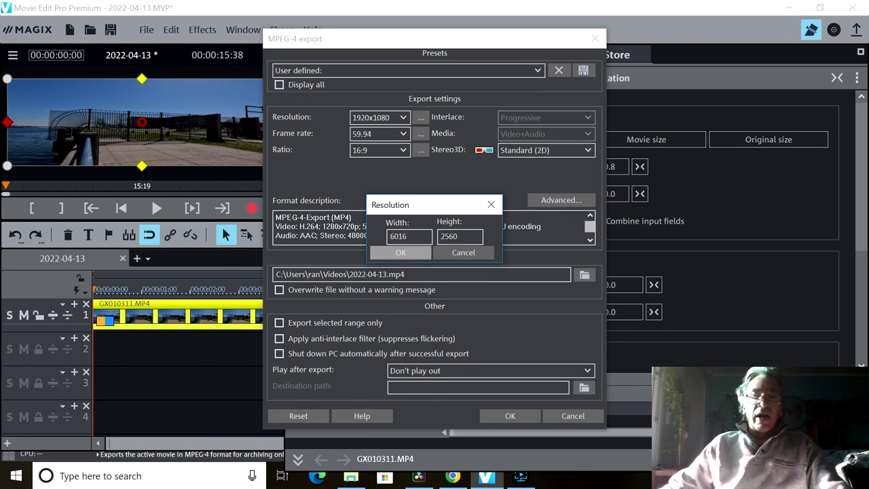
left_click(416, 256)
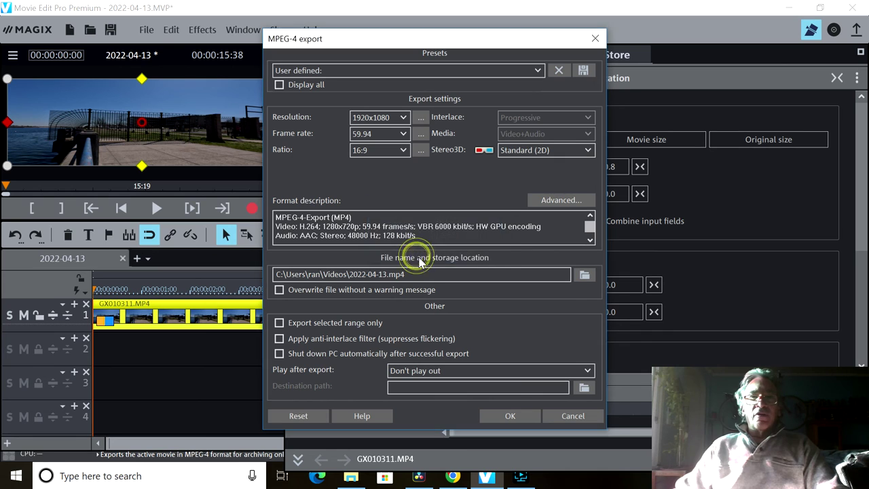
left_click(456, 261)
left_click(596, 39)
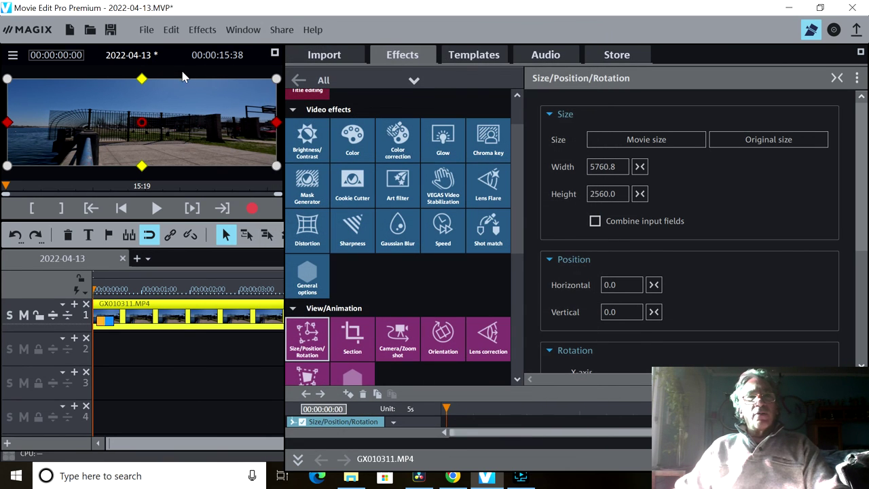
left_click(147, 30)
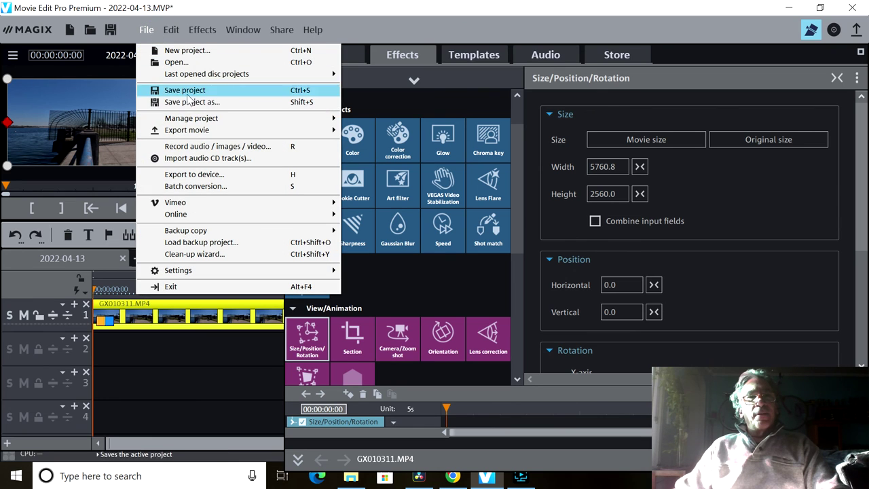
mouse_move(205, 130)
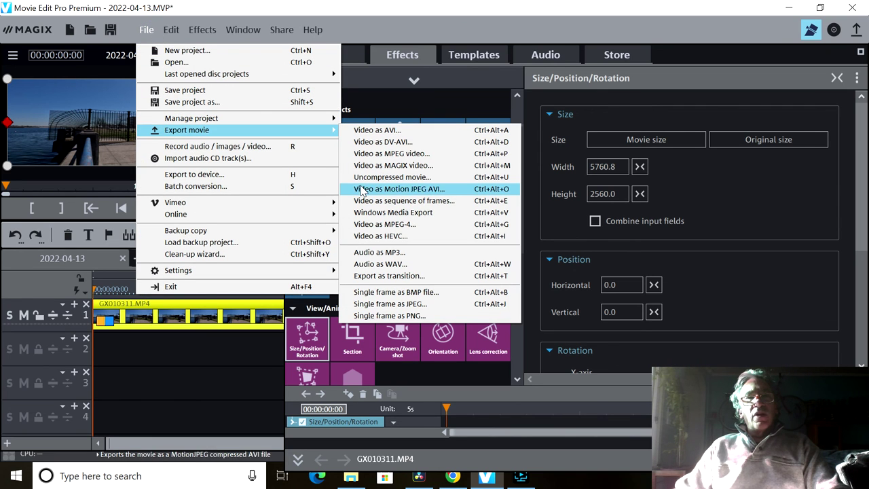
left_click(386, 213)
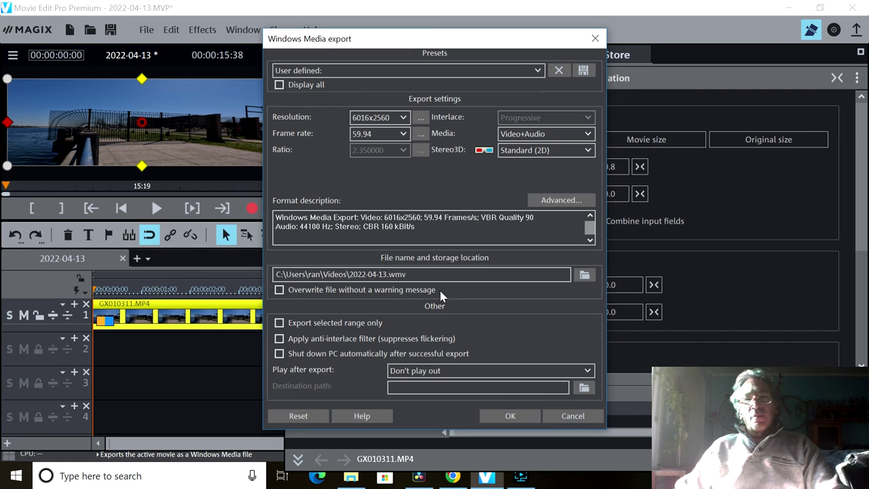
left_click(564, 417)
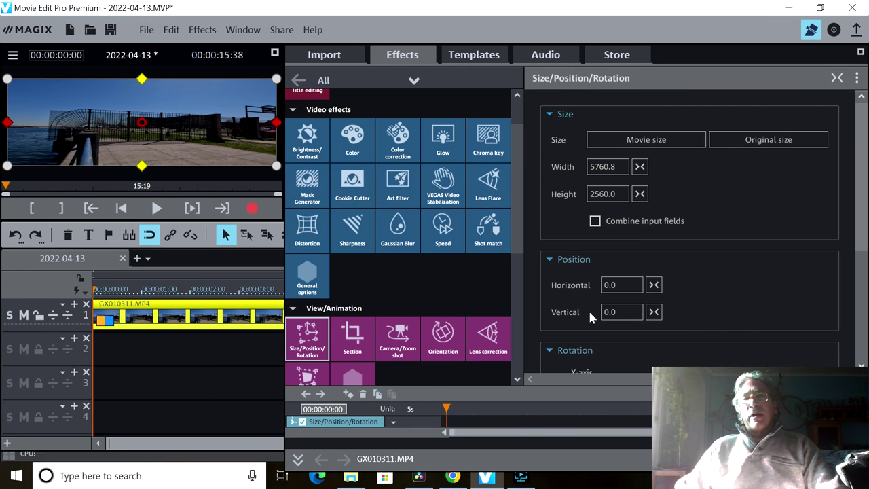
- Return to Resolve's Deliver page (H.264, 6016 x 2560, 59.94 fps) and bring up the screen recorder
left_click(419, 477)
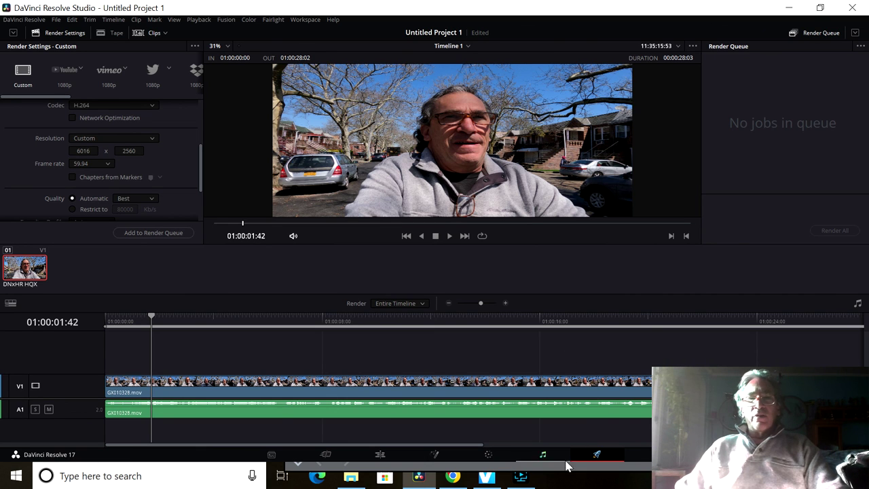
left_click(519, 463)
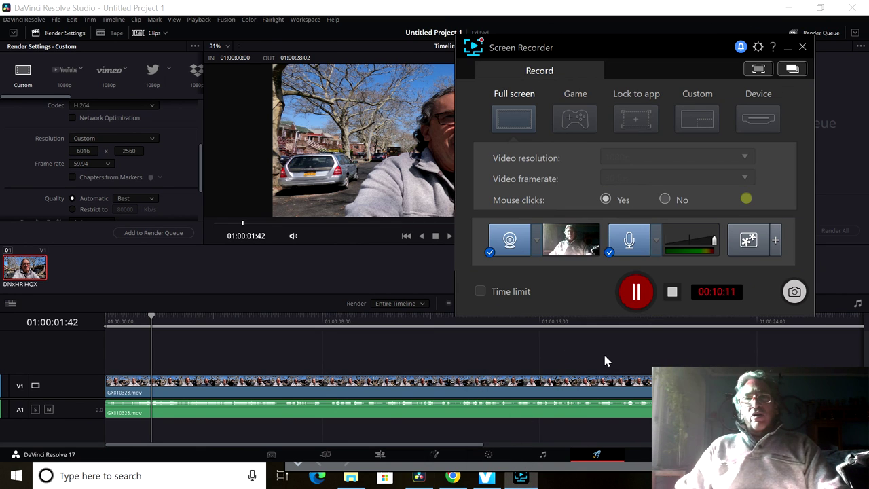